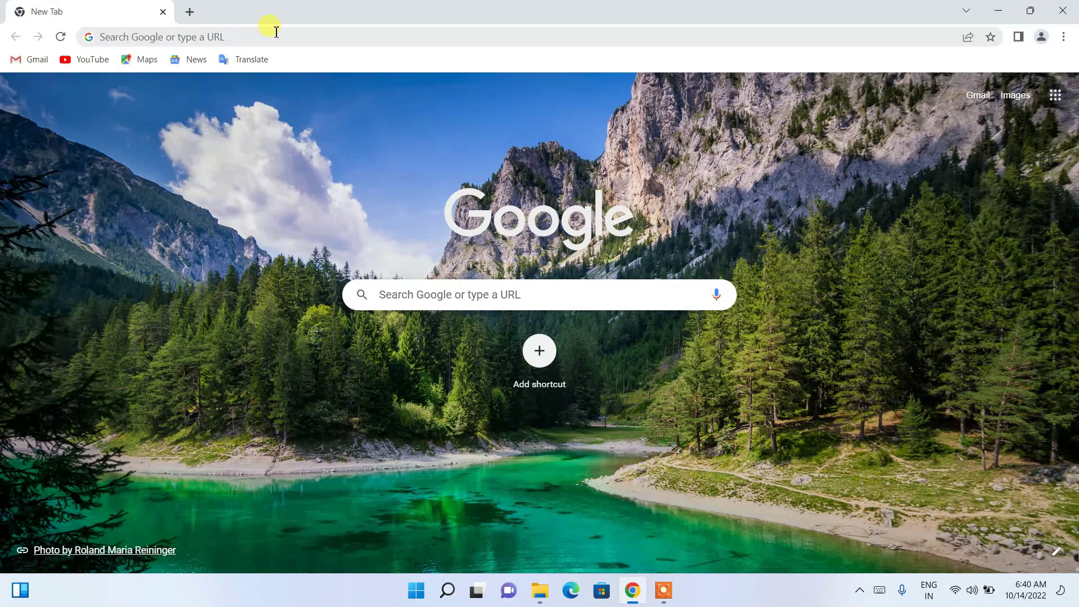
Search Google for 'postgresql download' from the Chrome address bar.
{"action": "type", "text": "postgre"}
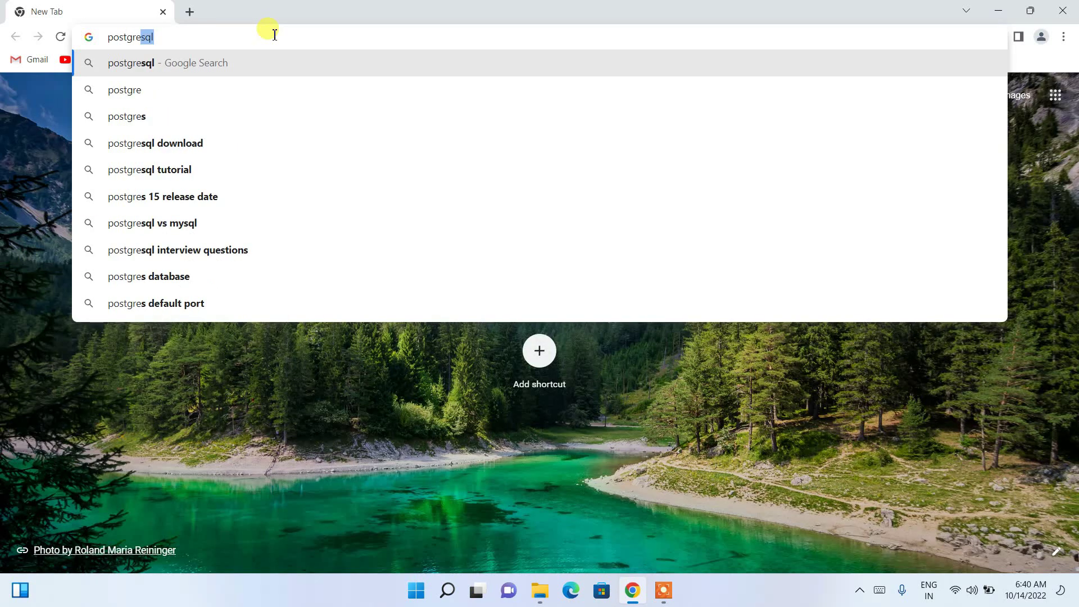
{"action": "type", "text": "sql"}
{"action": "key", "text": "Down"}
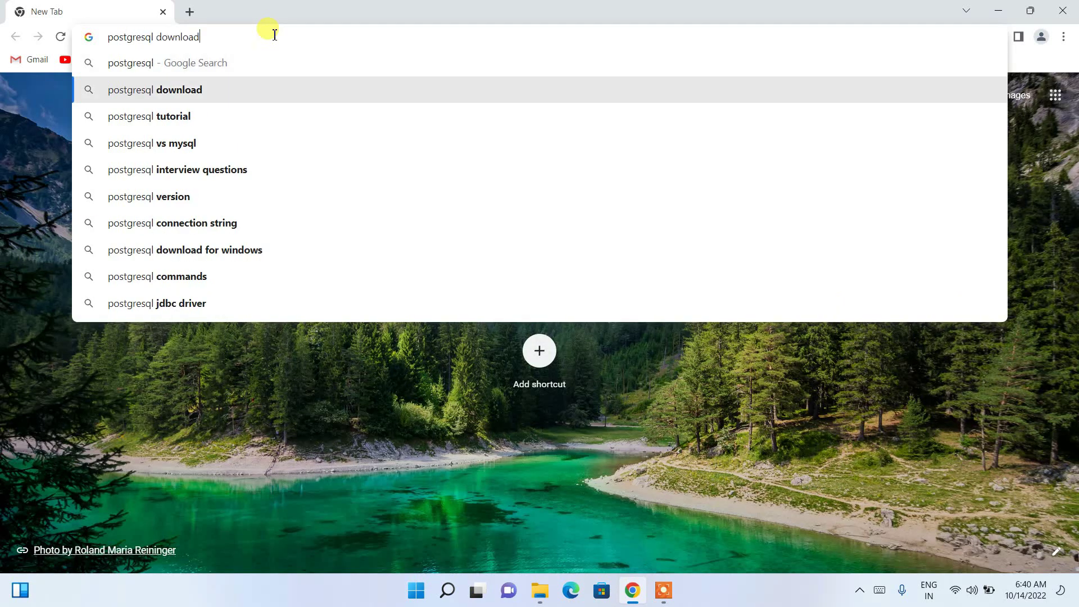
{"action": "key", "text": "Return"}
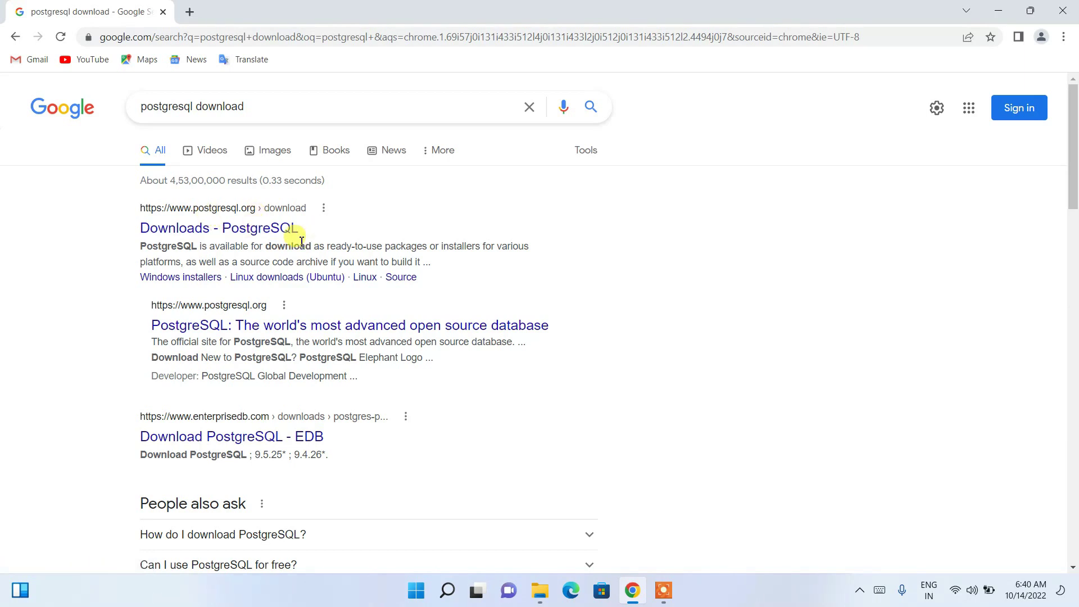
Open the PostgreSQL.org downloads page, then review the Windows installers platform support table.
{"action": "left_click", "coordinate": [172, 229]}
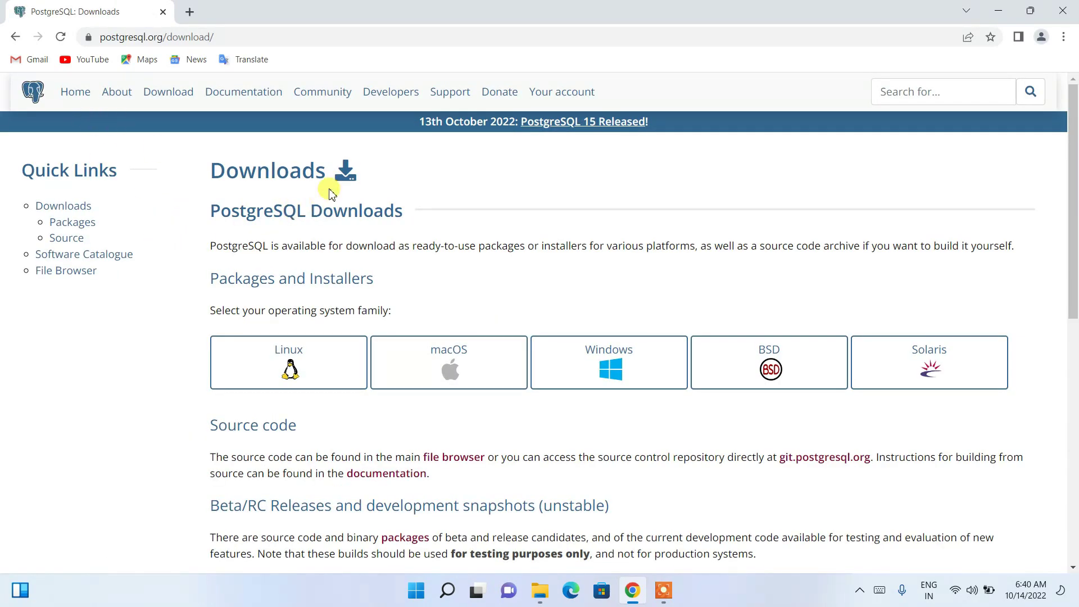
{"action": "scroll", "coordinate": [511, 239], "scroll_direction": "down", "scroll_amount": 1}
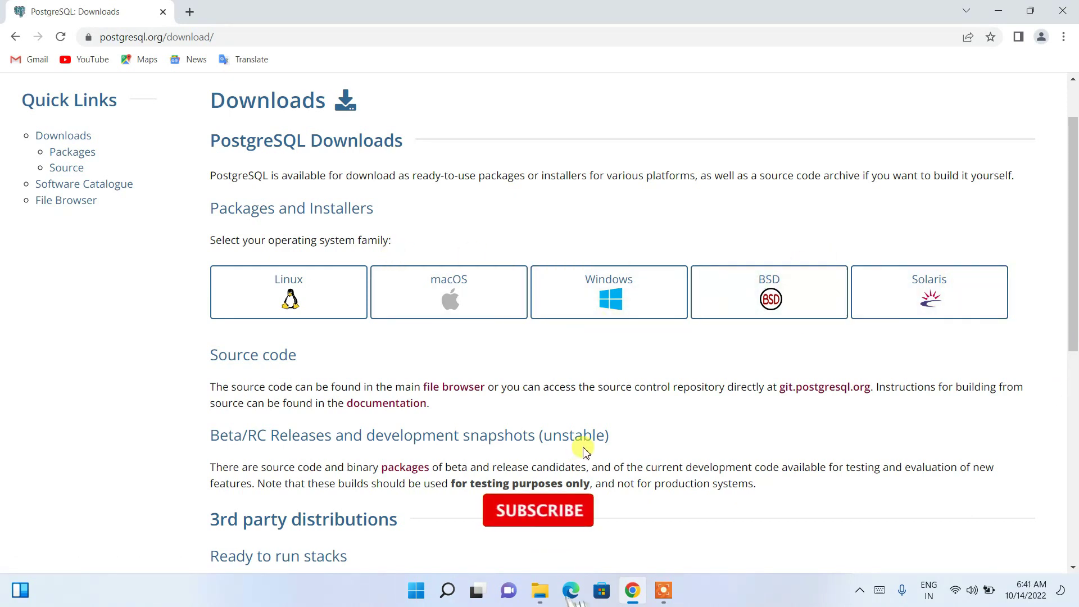
{"action": "left_click", "coordinate": [619, 303]}
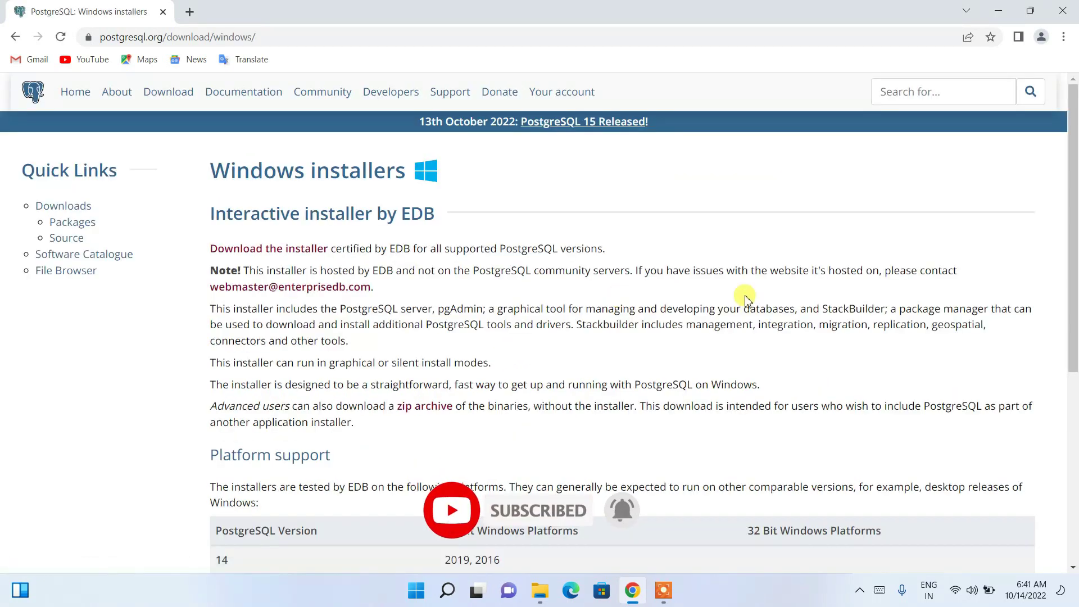
{"action": "left_click_drag", "start_coordinate": [210, 169], "coordinate": [432, 171]}
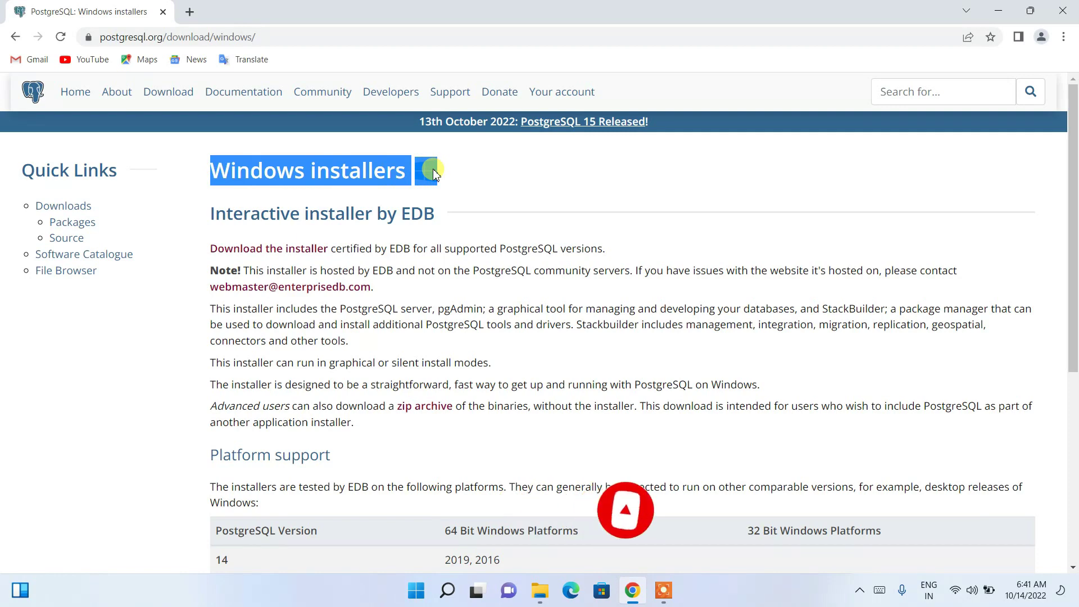
{"action": "scroll", "coordinate": [434, 176], "scroll_direction": "down", "scroll_amount": 1}
{"action": "scroll", "coordinate": [434, 177], "scroll_direction": "down", "scroll_amount": 3}
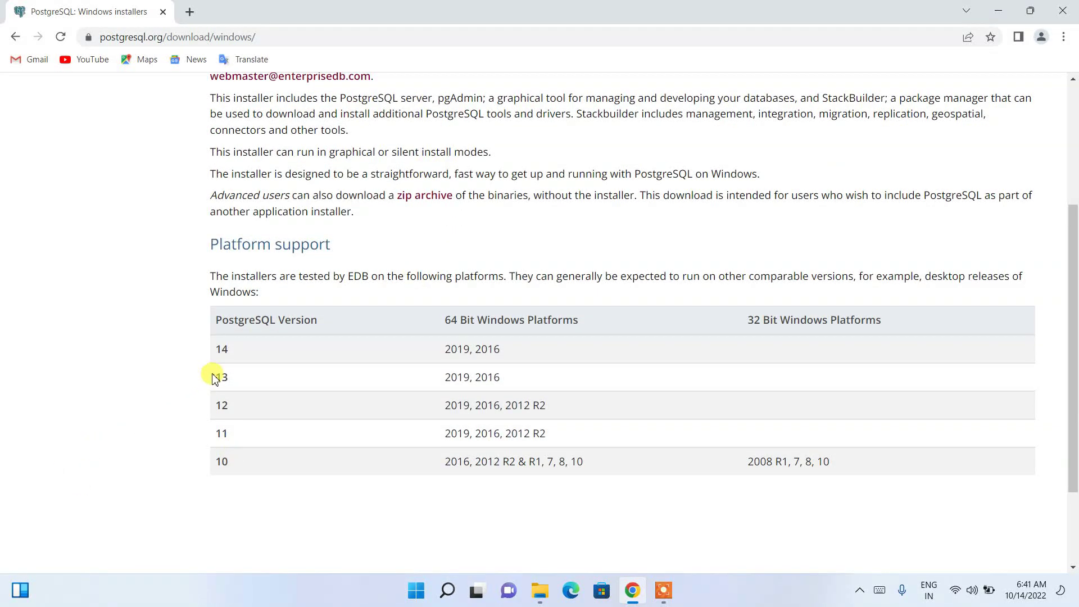
{"action": "left_click_drag", "start_coordinate": [228, 468], "coordinate": [230, 349]}
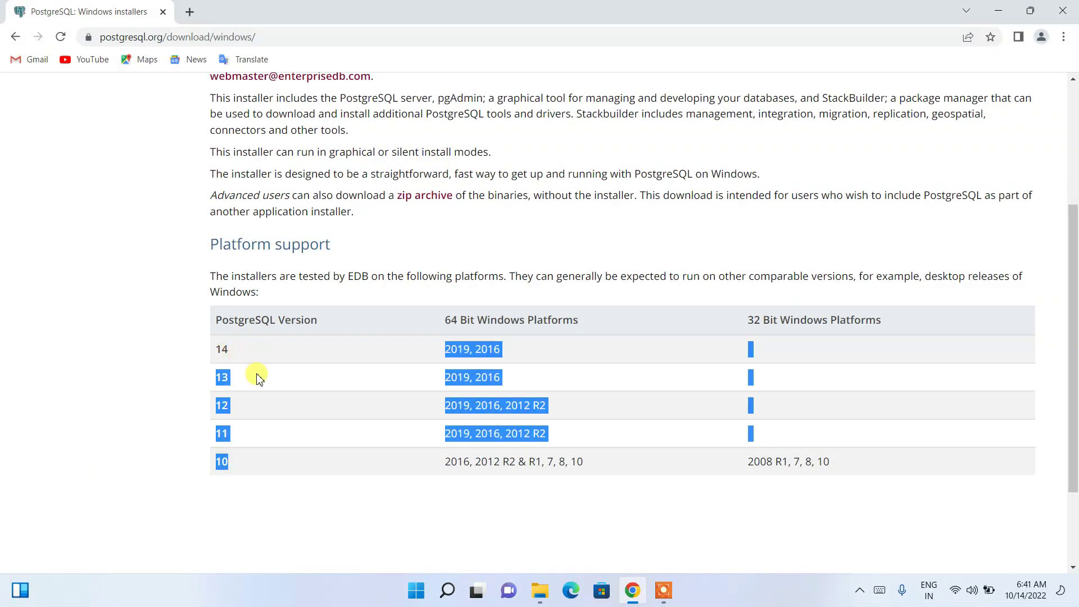
{"action": "left_click", "coordinate": [251, 351]}
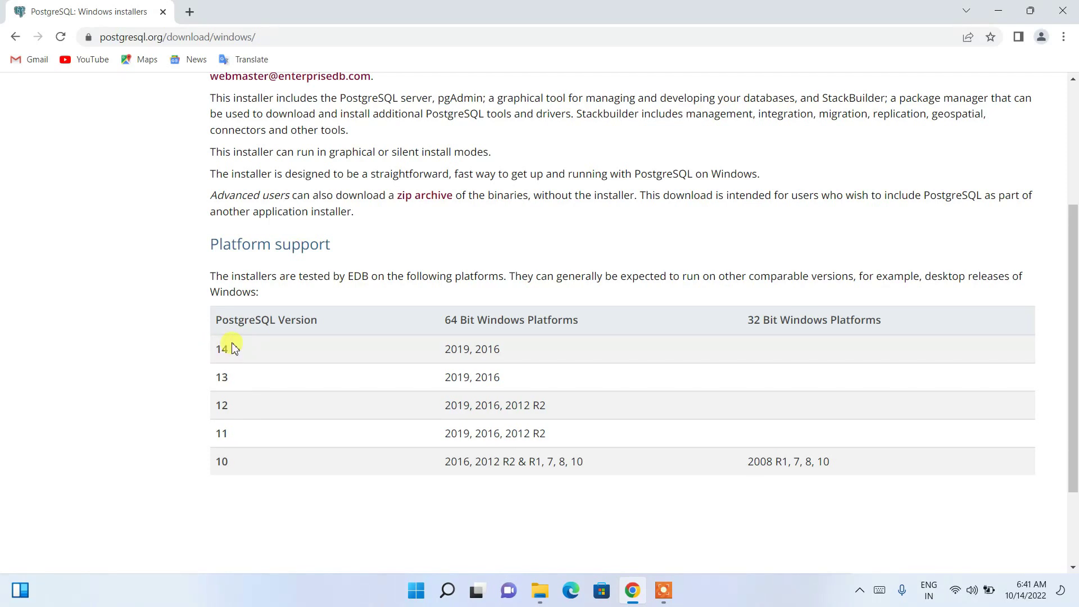
{"action": "scroll", "coordinate": [245, 358], "scroll_direction": "up", "scroll_amount": 3}
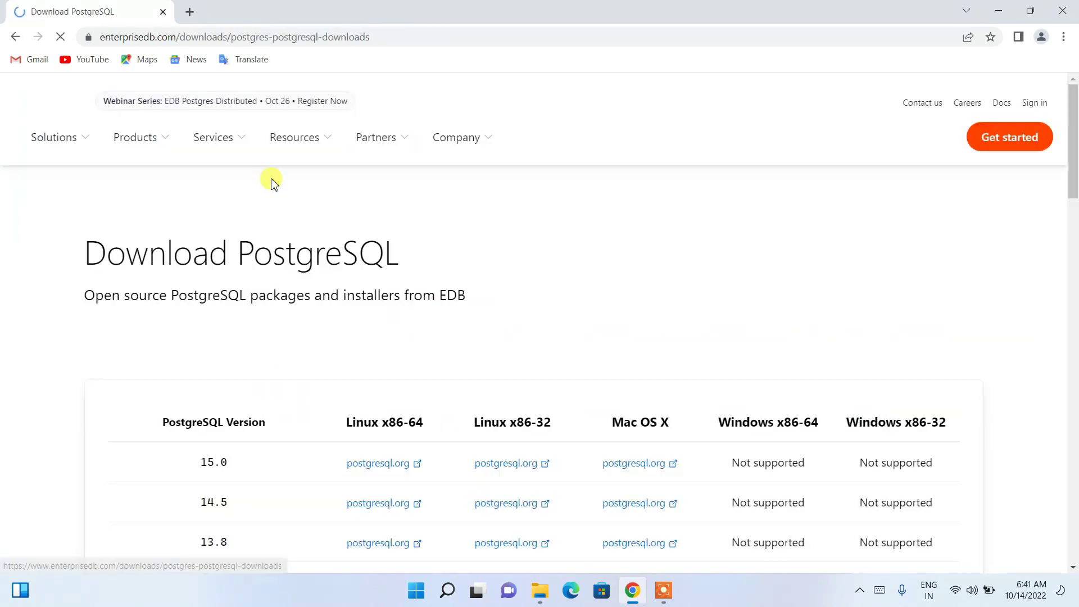
Start downloading the PostgreSQL 15.0 installer for Windows x86-64 from EDB.
{"action": "scroll", "coordinate": [302, 186], "scroll_direction": "down", "scroll_amount": 1}
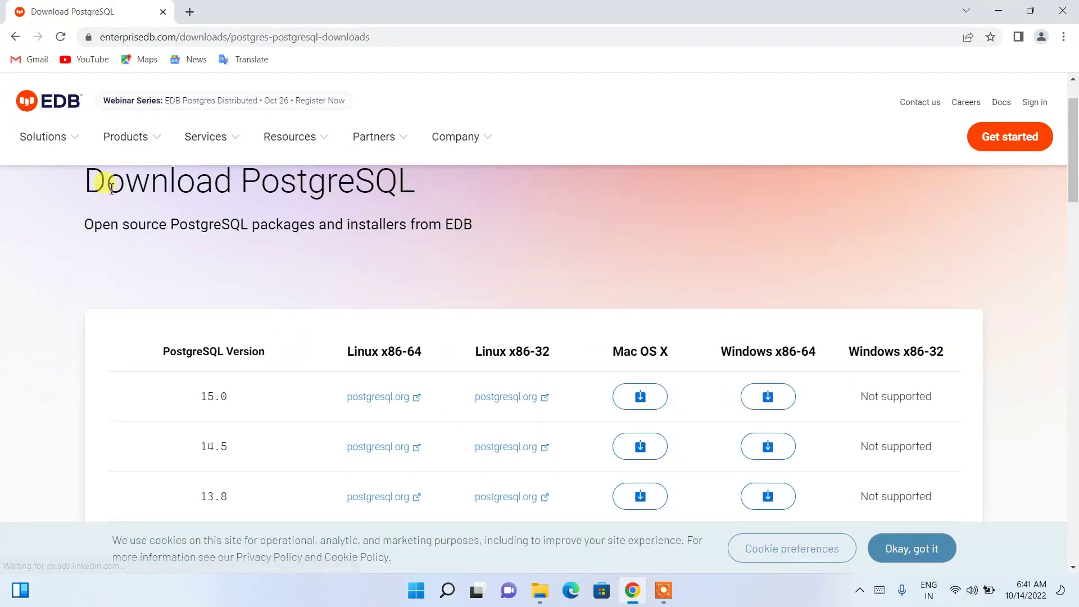
{"action": "left_click_drag", "start_coordinate": [106, 185], "coordinate": [506, 233]}
{"action": "left_click", "coordinate": [513, 222]}
{"action": "scroll", "coordinate": [397, 309], "scroll_direction": "down", "scroll_amount": 6}
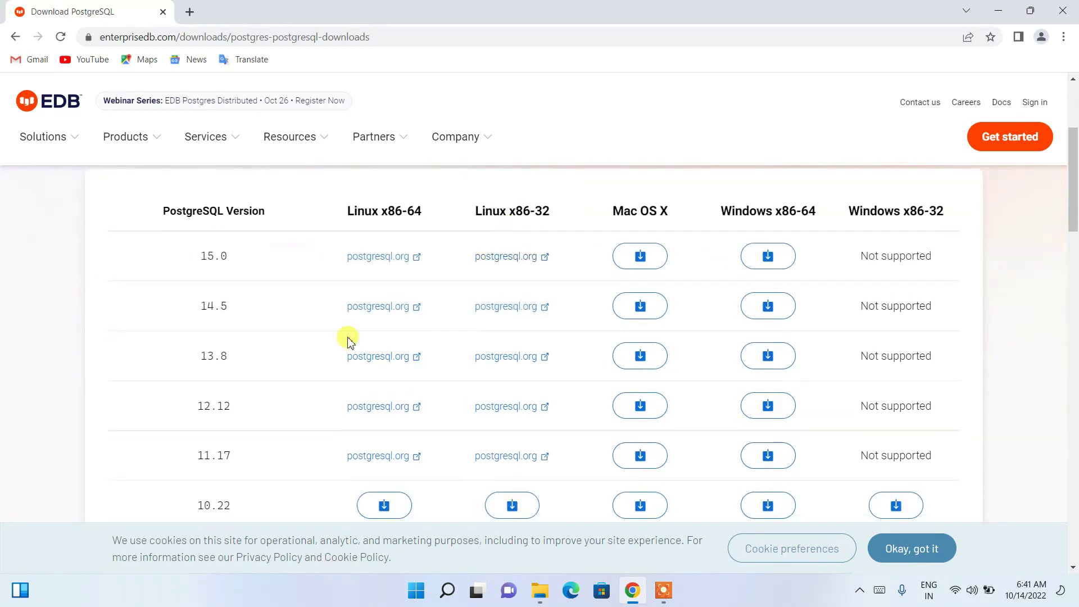
{"action": "scroll", "coordinate": [304, 372], "scroll_direction": "down", "scroll_amount": 3}
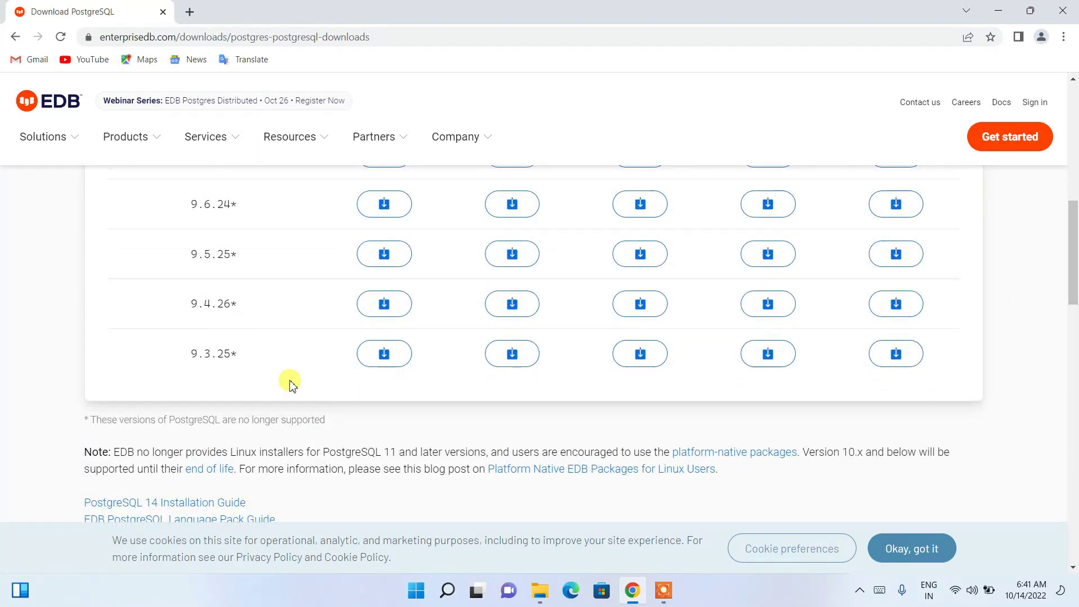
{"action": "scroll", "coordinate": [288, 383], "scroll_direction": "up", "scroll_amount": 6}
{"action": "scroll", "coordinate": [282, 387], "scroll_direction": "up", "scroll_amount": 1}
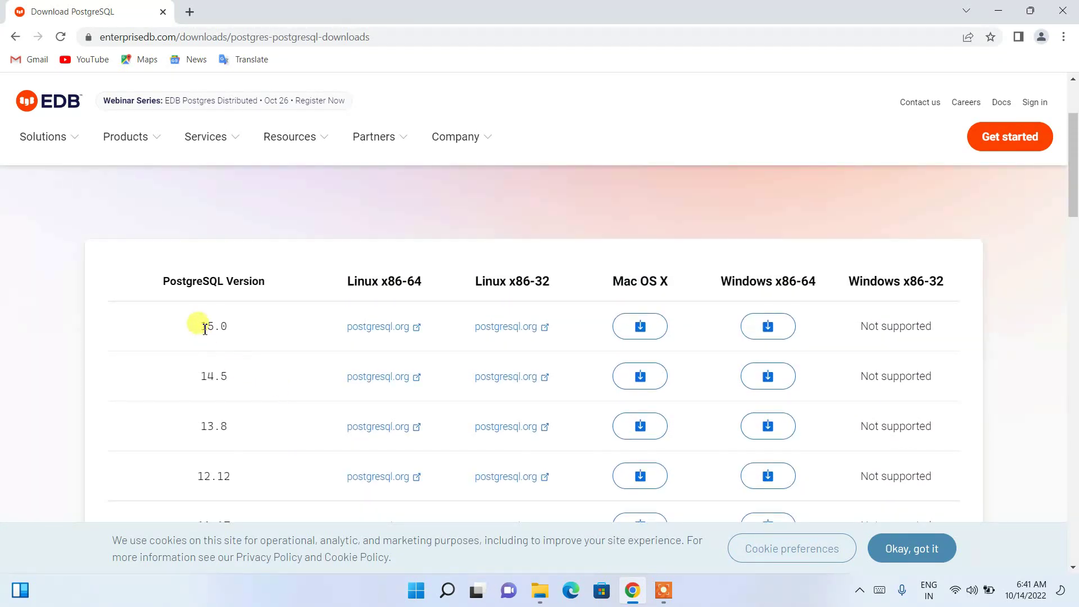
{"action": "double_click", "coordinate": [204, 323]}
{"action": "left_click", "coordinate": [253, 323]}
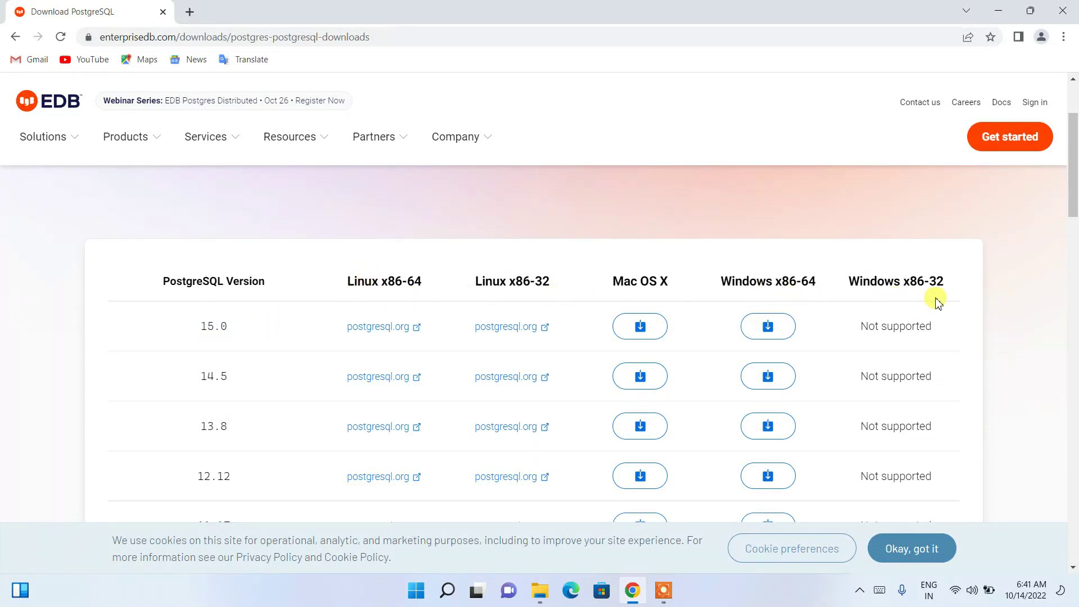
{"action": "left_click_drag", "start_coordinate": [733, 277], "coordinate": [812, 280]}
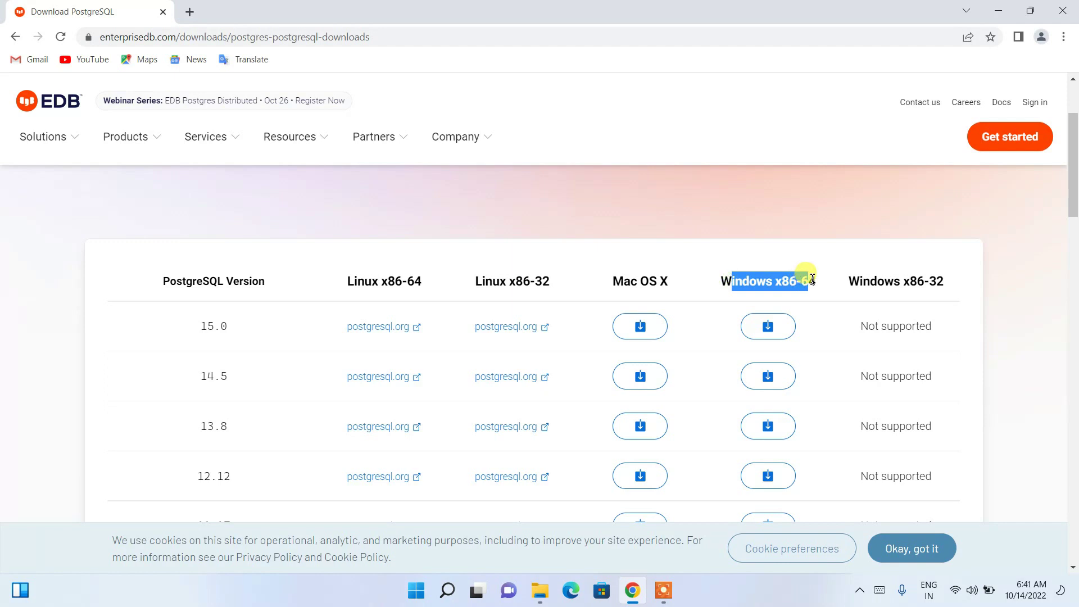
{"action": "left_click", "coordinate": [768, 326]}
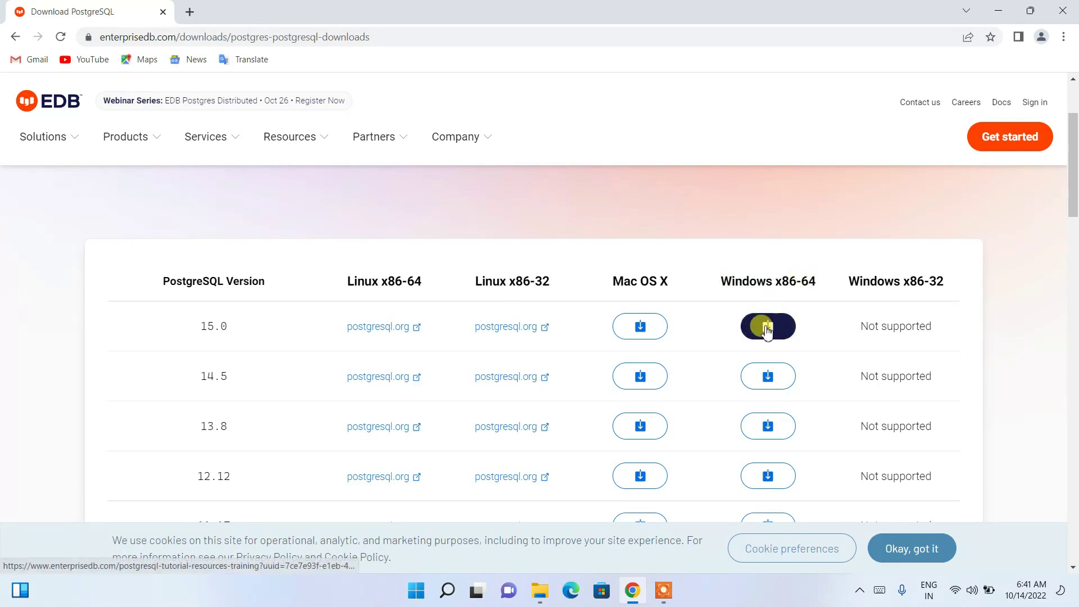
{"action": "left_click_drag", "start_coordinate": [196, 325], "coordinate": [243, 325]}
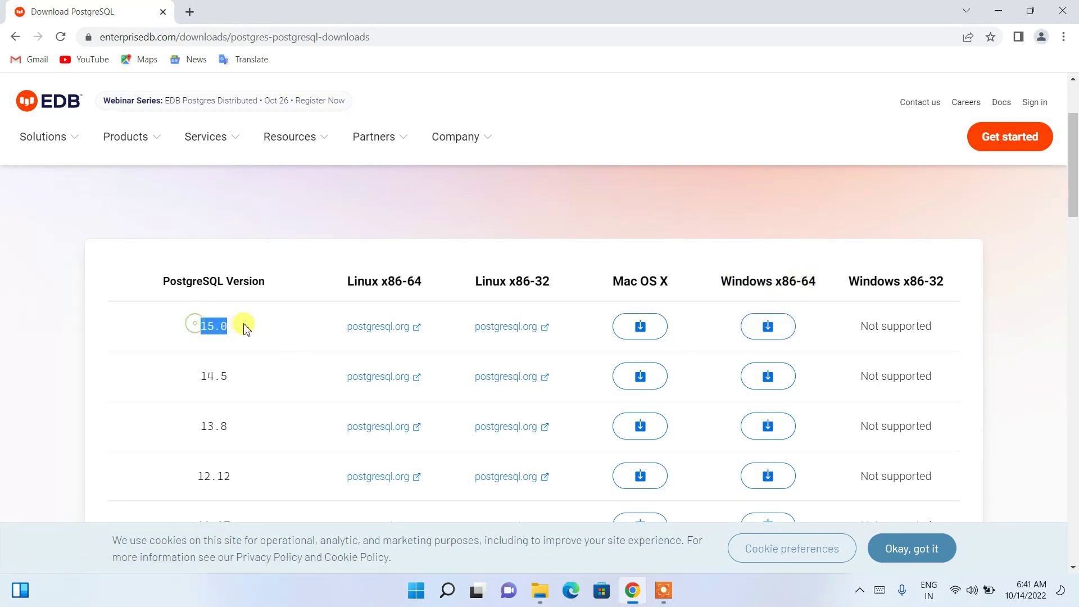
{"action": "left_click", "coordinate": [772, 327]}
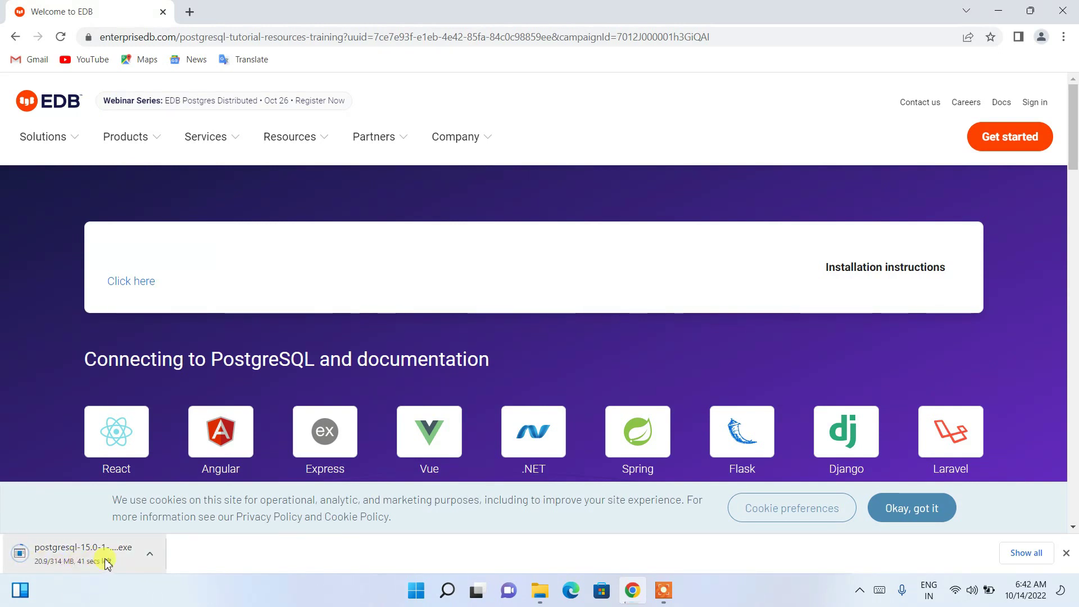
Cancel the running installer download and minimize Chrome.
{"action": "left_click", "coordinate": [151, 554]}
{"action": "left_click", "coordinate": [196, 526]}
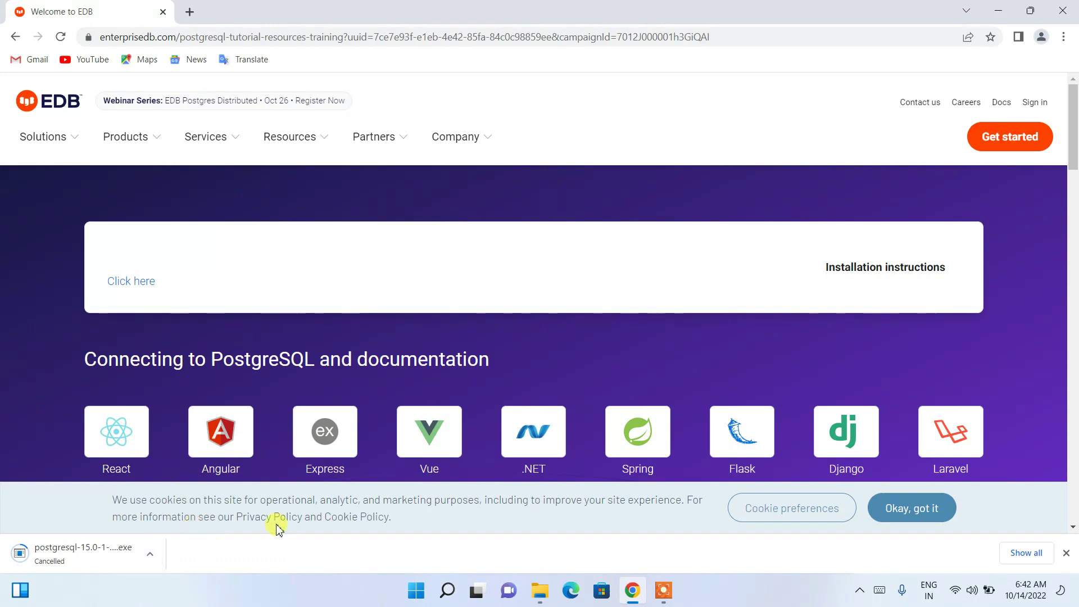
{"action": "left_click", "coordinate": [999, 11]}
Launch postgresql-15.0-1-windows-x64.exe from the Software downloads folder.
{"action": "left_click", "coordinate": [539, 590]}
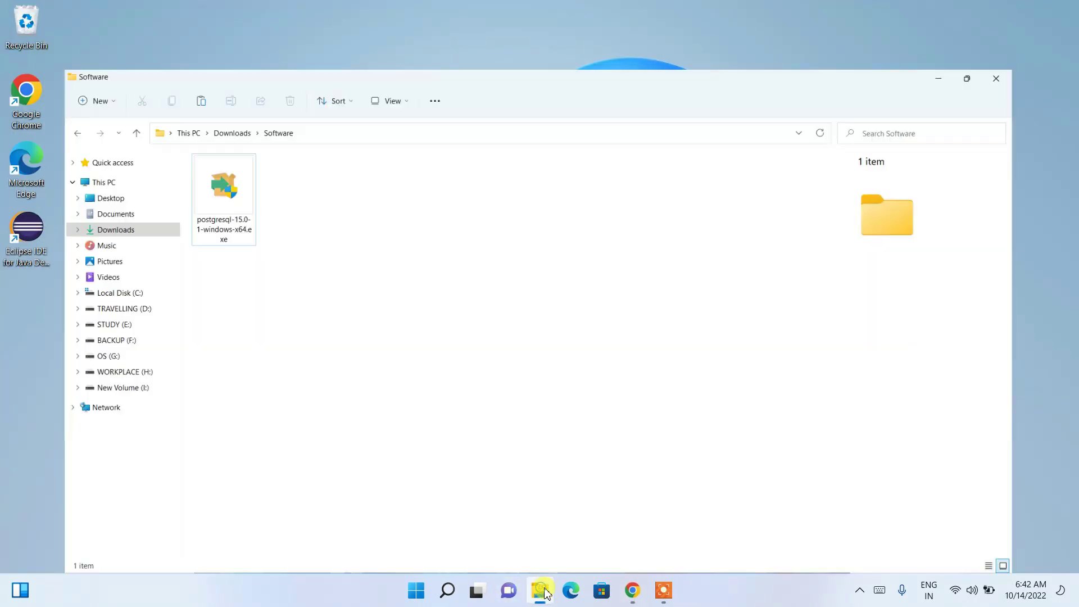
{"action": "left_click", "coordinate": [166, 148]}
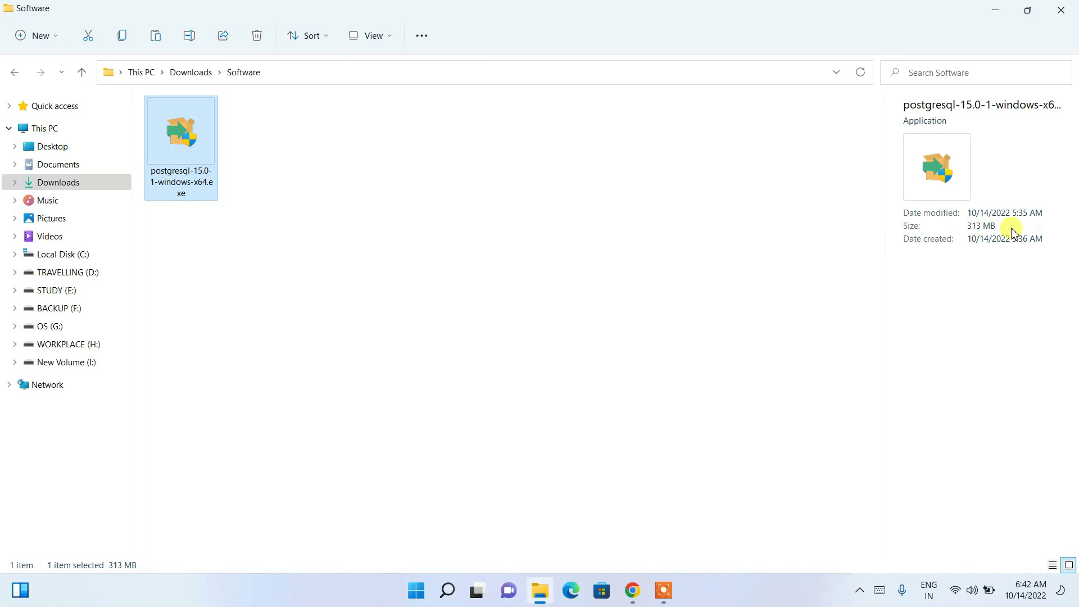
{"action": "double_click", "coordinate": [185, 129]}
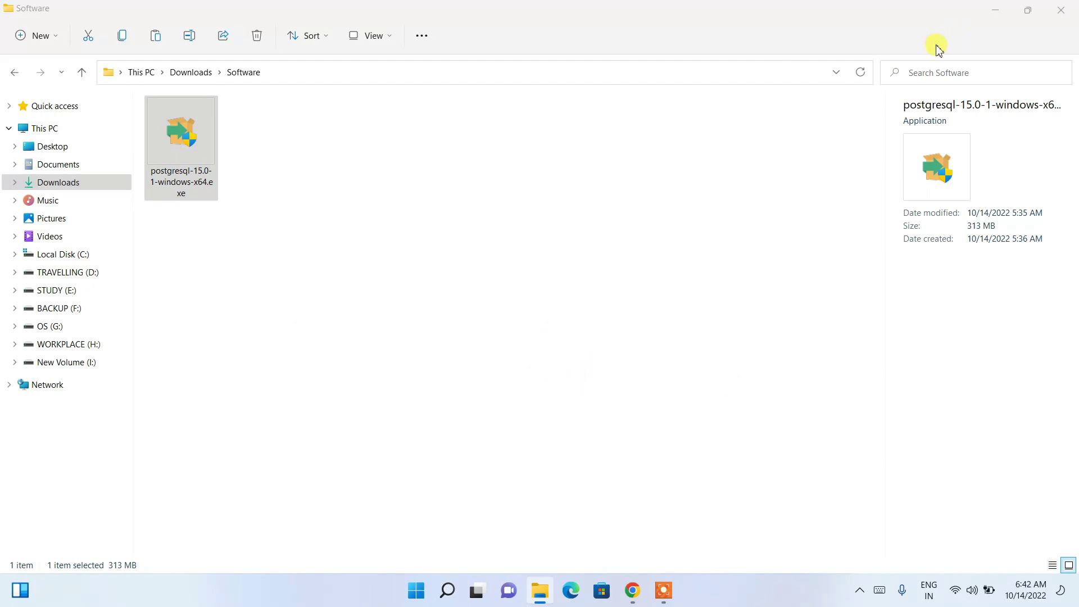
{"action": "left_click", "coordinate": [999, 12]}
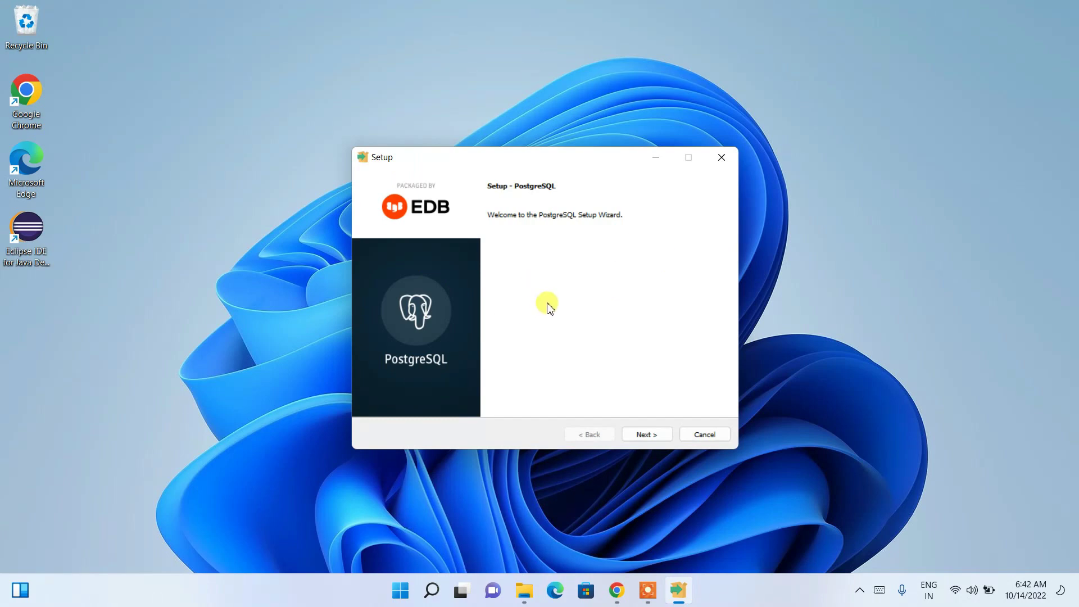
Pass the welcome page and keep the install directory C:\Program Files\PostgreSQL\15.
{"action": "left_click", "coordinate": [646, 435]}
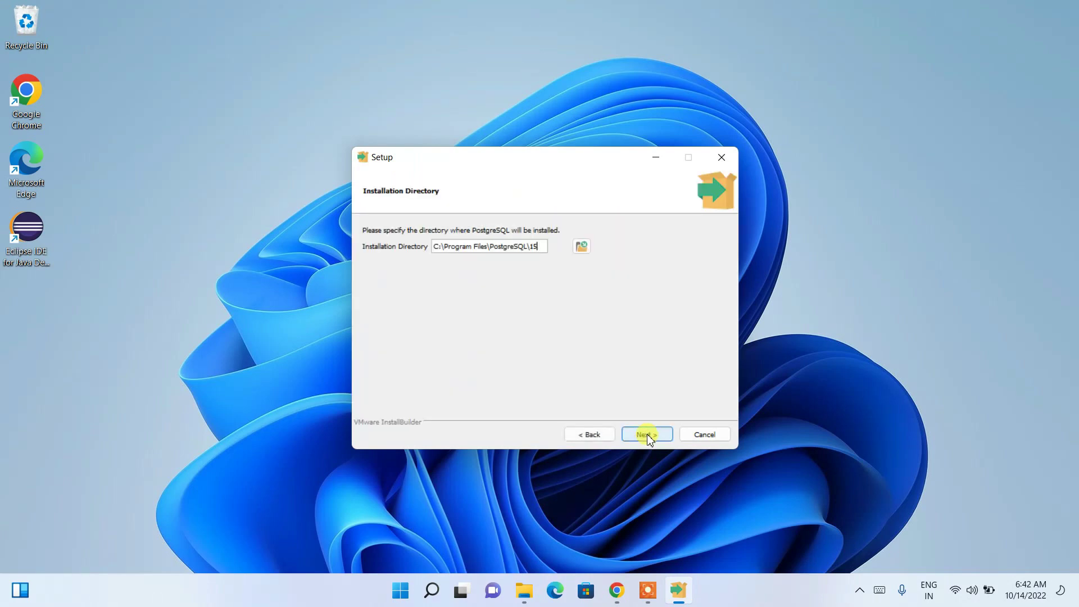
{"action": "left_click_drag", "start_coordinate": [449, 251], "coordinate": [519, 251]}
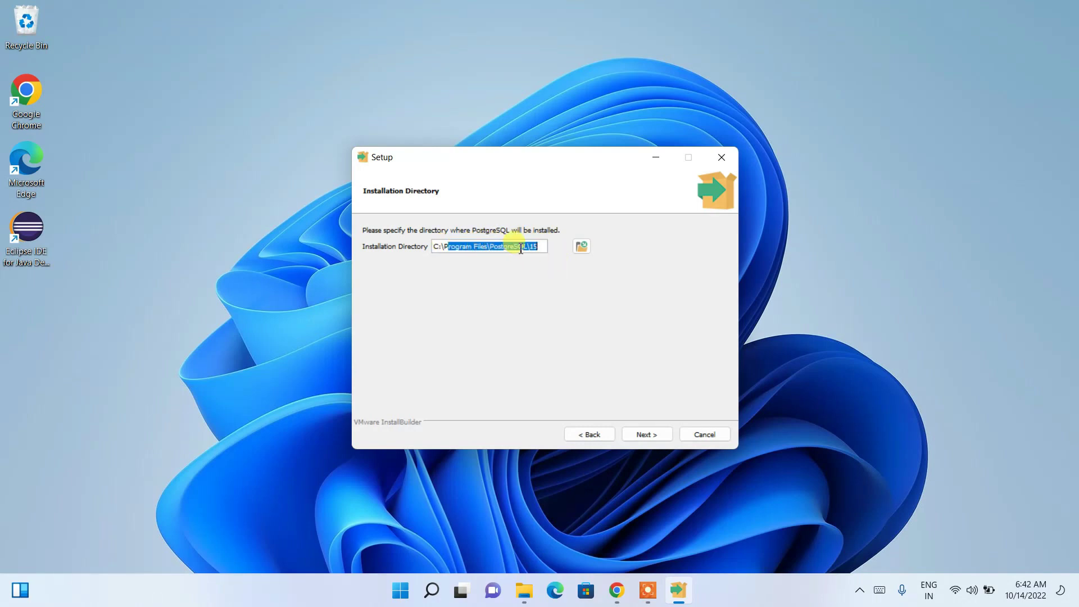
{"action": "left_click", "coordinate": [514, 248]}
{"action": "double_click", "coordinate": [533, 248]}
{"action": "left_click", "coordinate": [646, 434]}
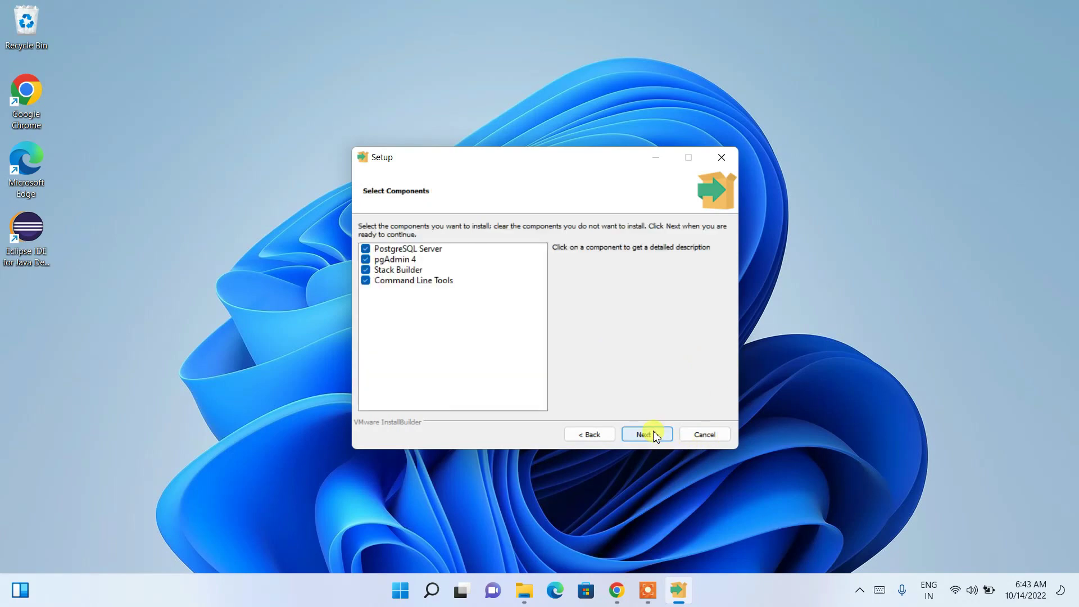
{"action": "left_click", "coordinate": [366, 260]}
Accept all components and the default data directory C:\Program Files\PostgreSQL\15\data.
{"action": "left_click", "coordinate": [661, 436]}
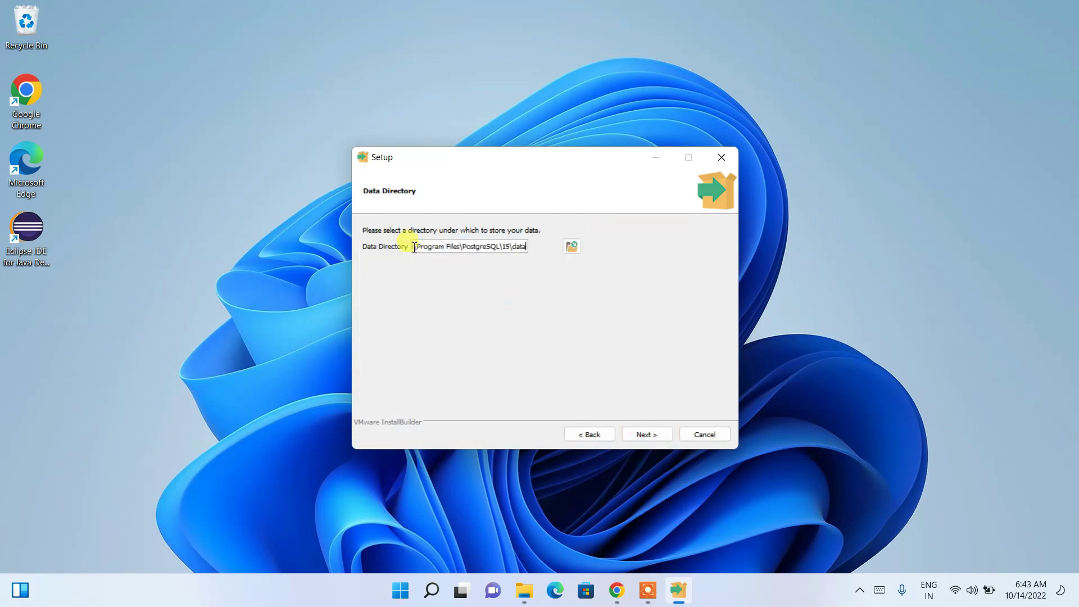
{"action": "left_click_drag", "start_coordinate": [424, 246], "coordinate": [528, 247]}
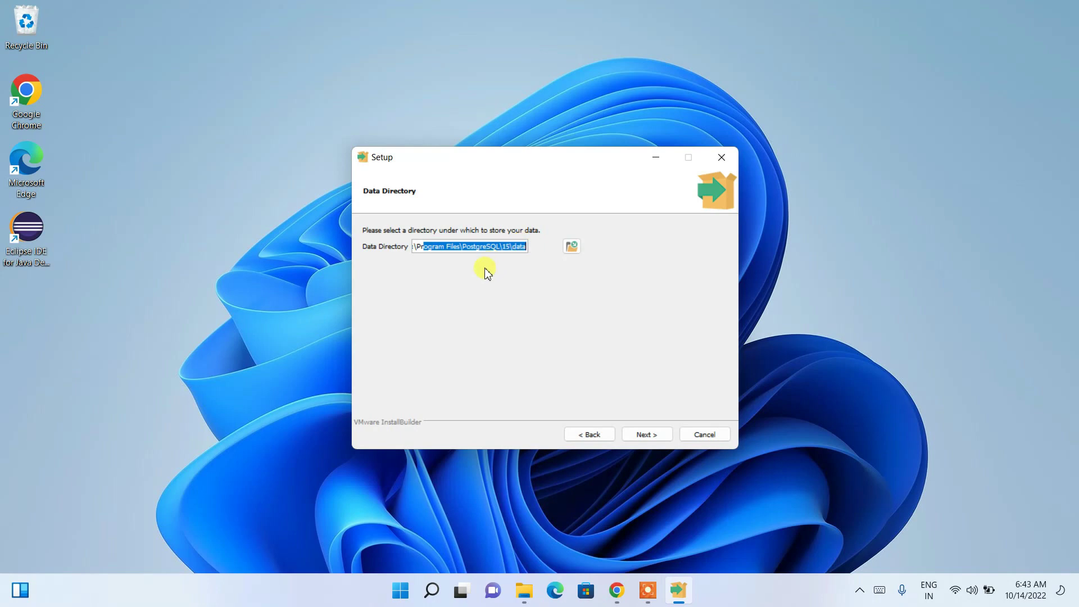
{"action": "left_click", "coordinate": [489, 246]}
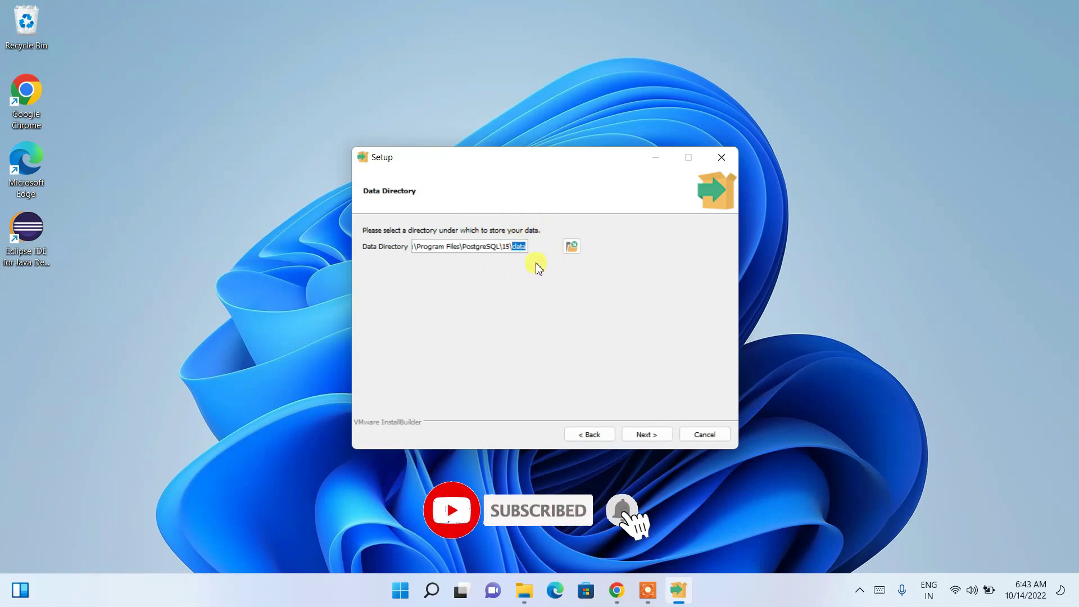
{"action": "left_click", "coordinate": [646, 437]}
Enter and confirm the postgres superuser password.
{"action": "left_click", "coordinate": [436, 245]}
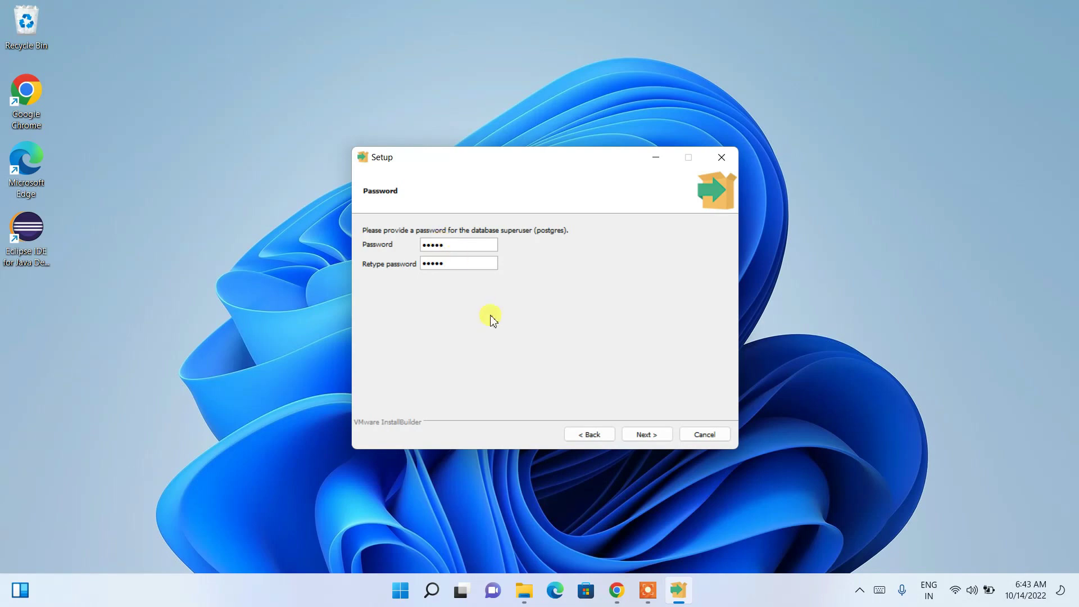
{"action": "double_click", "coordinate": [452, 245]}
{"action": "left_click", "coordinate": [639, 435]}
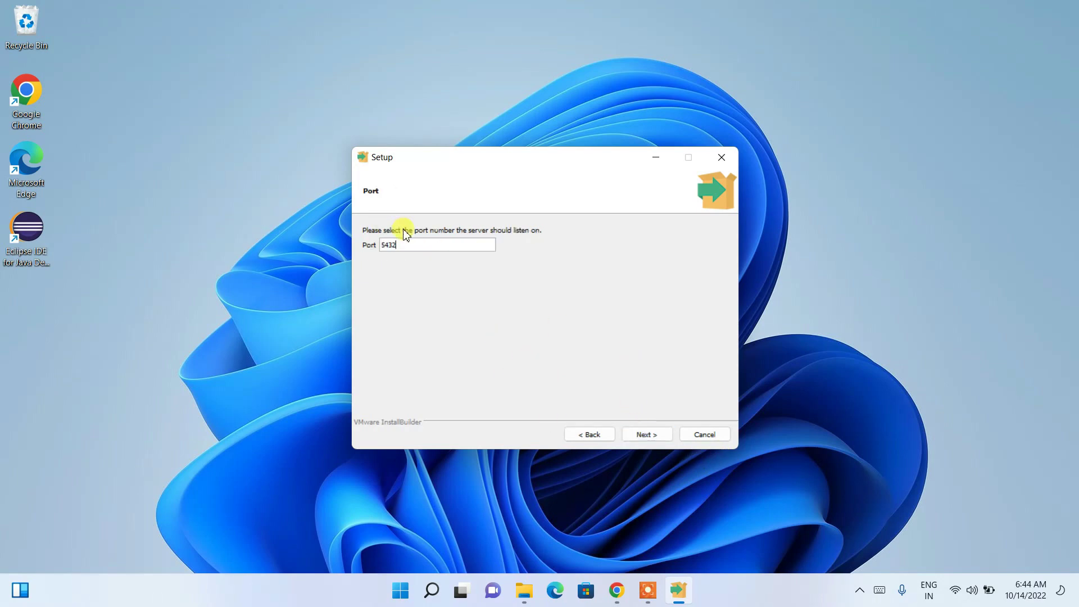
Keep port 5432 and the default locale, accept the summary, and begin installation.
{"action": "left_click_drag", "start_coordinate": [412, 243], "coordinate": [365, 247]}
{"action": "left_click_drag", "start_coordinate": [398, 246], "coordinate": [366, 244]}
{"action": "left_click_drag", "start_coordinate": [409, 248], "coordinate": [347, 245]}
{"action": "left_click", "coordinate": [657, 435]}
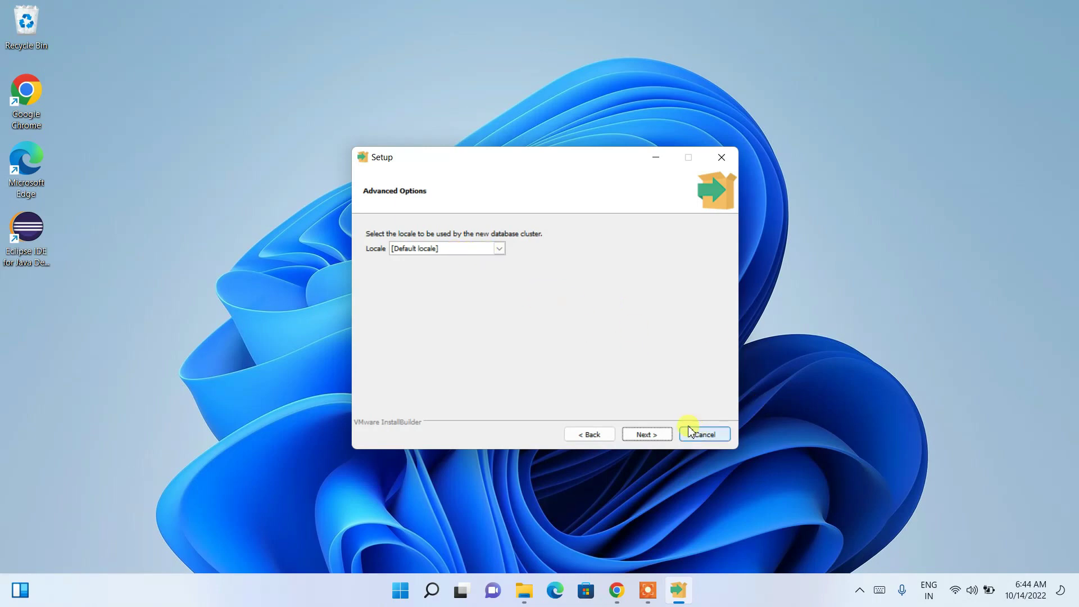
{"action": "left_click", "coordinate": [647, 434]}
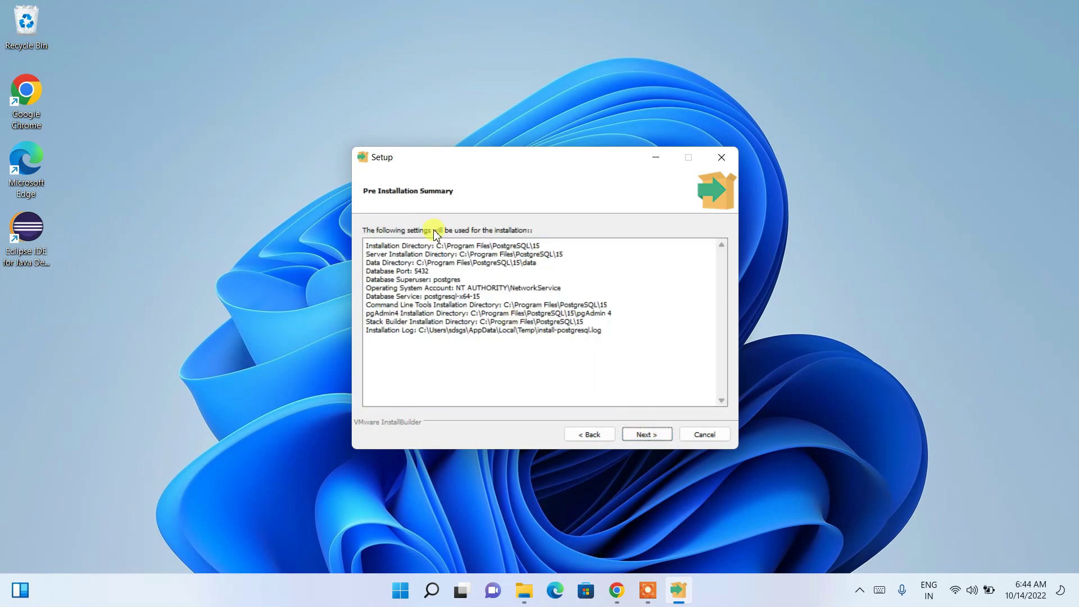
{"action": "left_click", "coordinate": [658, 429]}
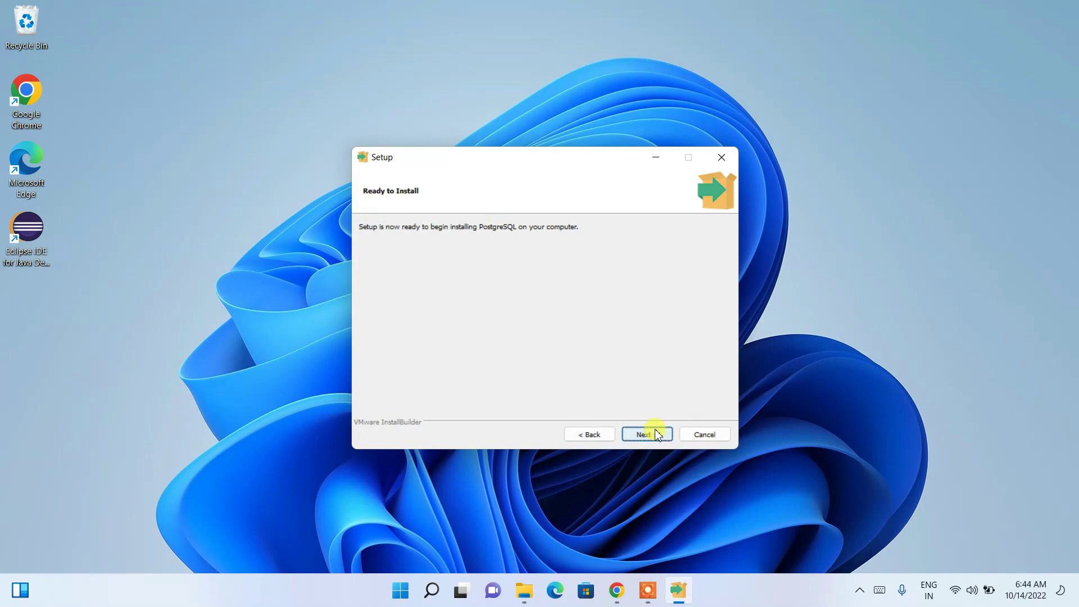
{"action": "left_click", "coordinate": [655, 434]}
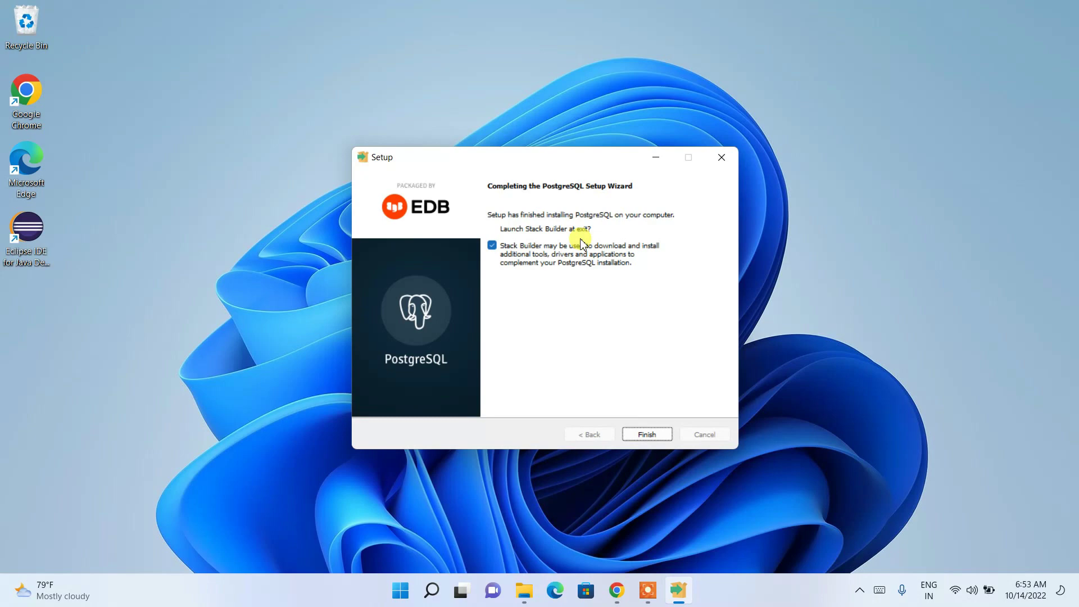
Finish setup, then exit Stack Builder without installing any add-ons.
{"action": "left_click", "coordinate": [651, 435]}
{"action": "left_click", "coordinate": [636, 301]}
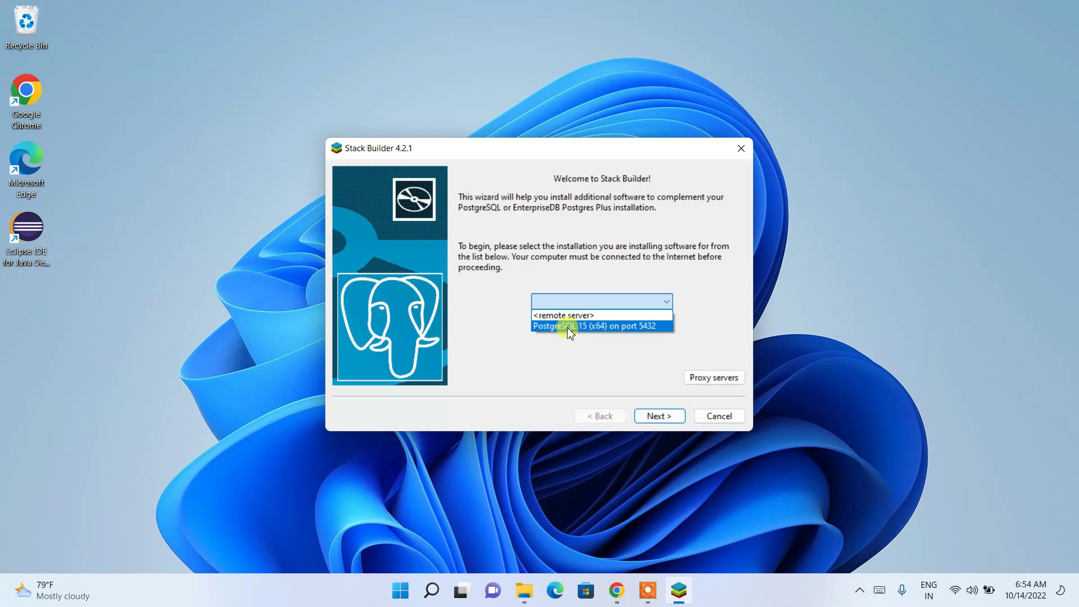
{"action": "left_click", "coordinate": [720, 416]}
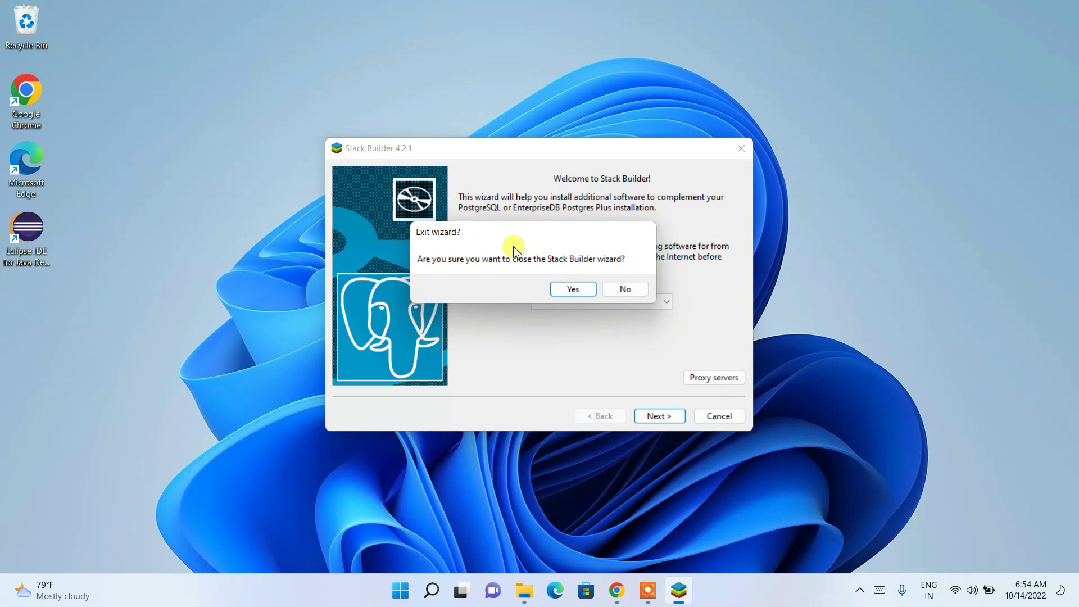
{"action": "left_click", "coordinate": [589, 294]}
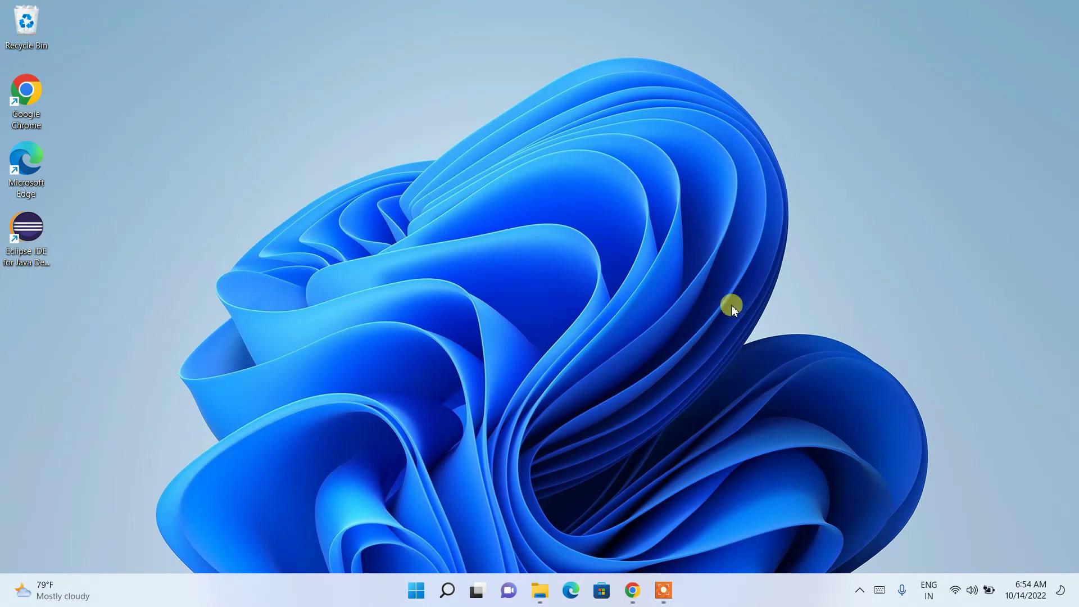
Search 'pgad' in Windows Search and launch pgAdmin 4.
{"action": "left_click", "coordinate": [448, 590]}
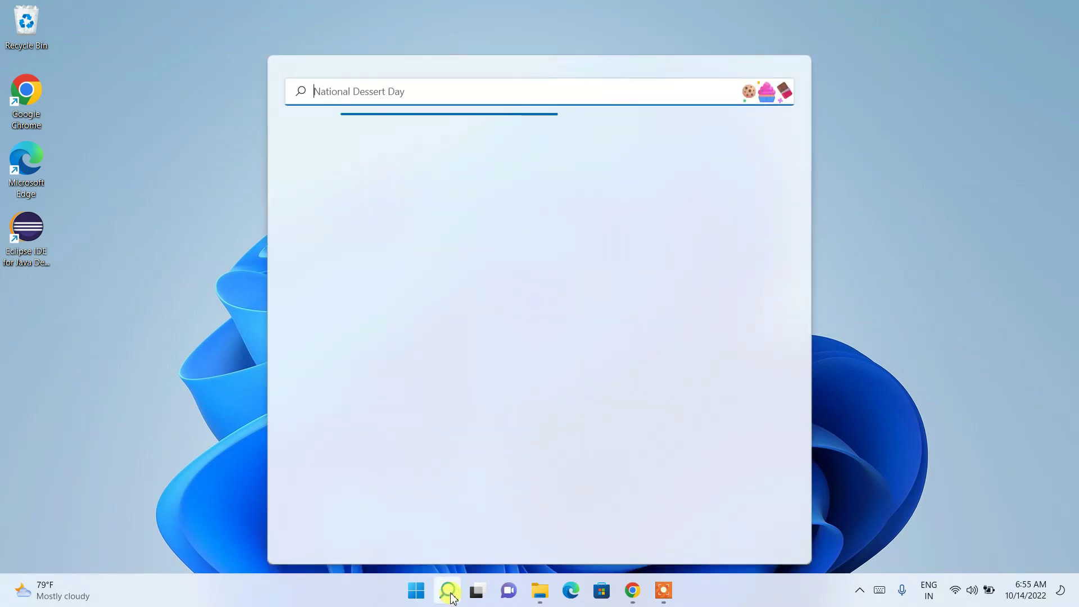
{"action": "type", "text": "pg"}
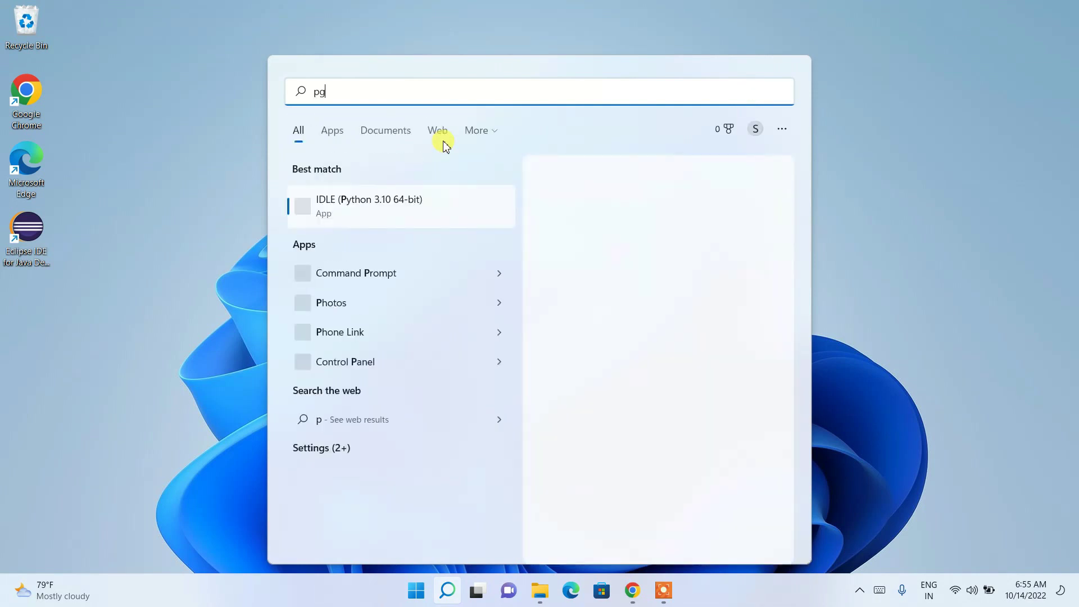
{"action": "type", "text": "ad"}
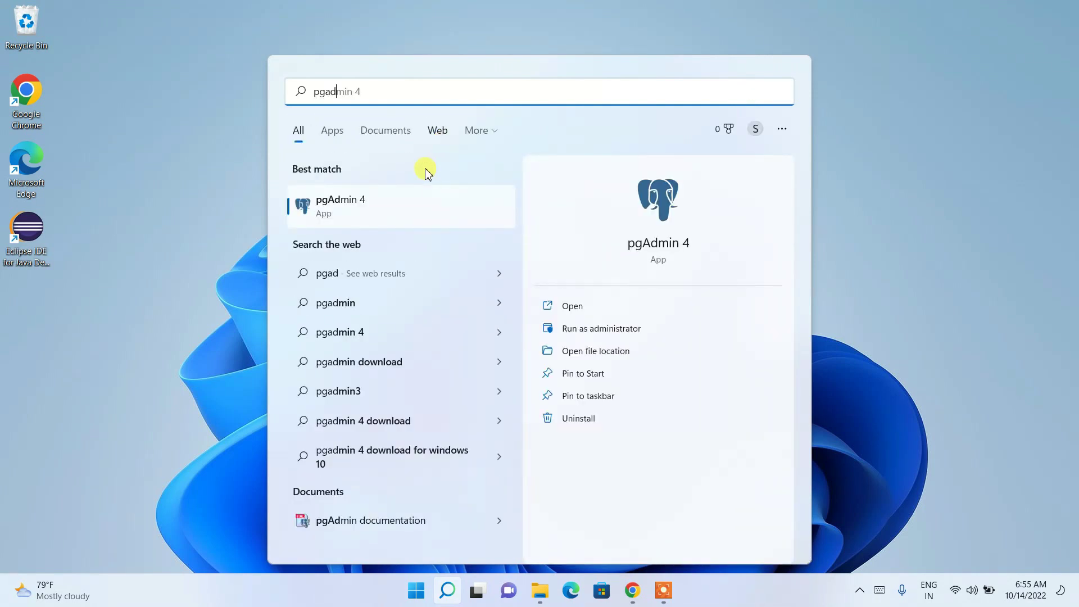
{"action": "left_click", "coordinate": [365, 209]}
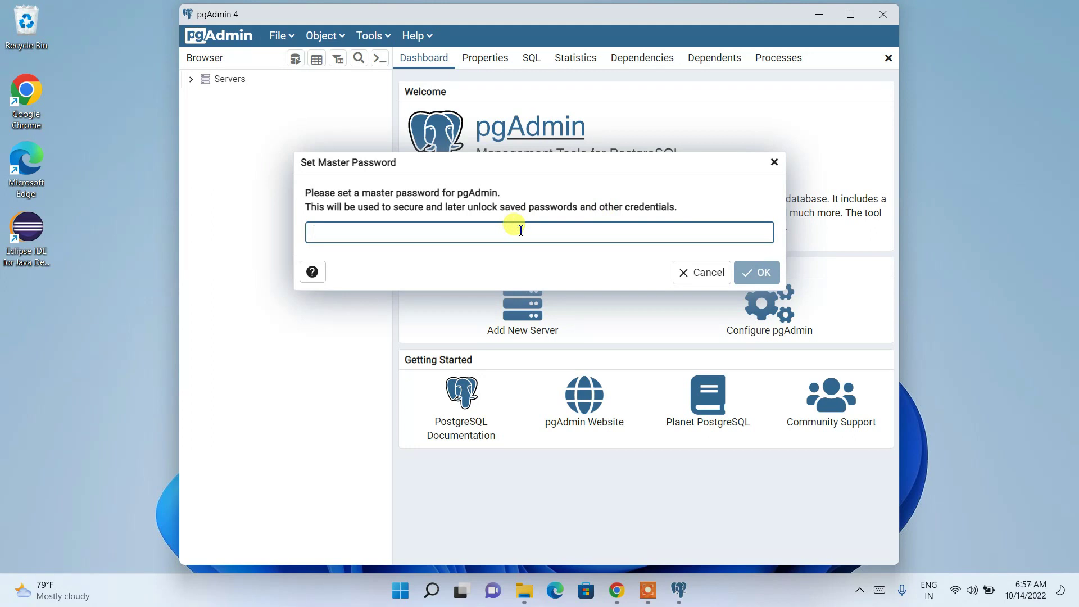
Enter and confirm a pgAdmin master password, then maximize the window.
{"action": "type", "text": "admin"}
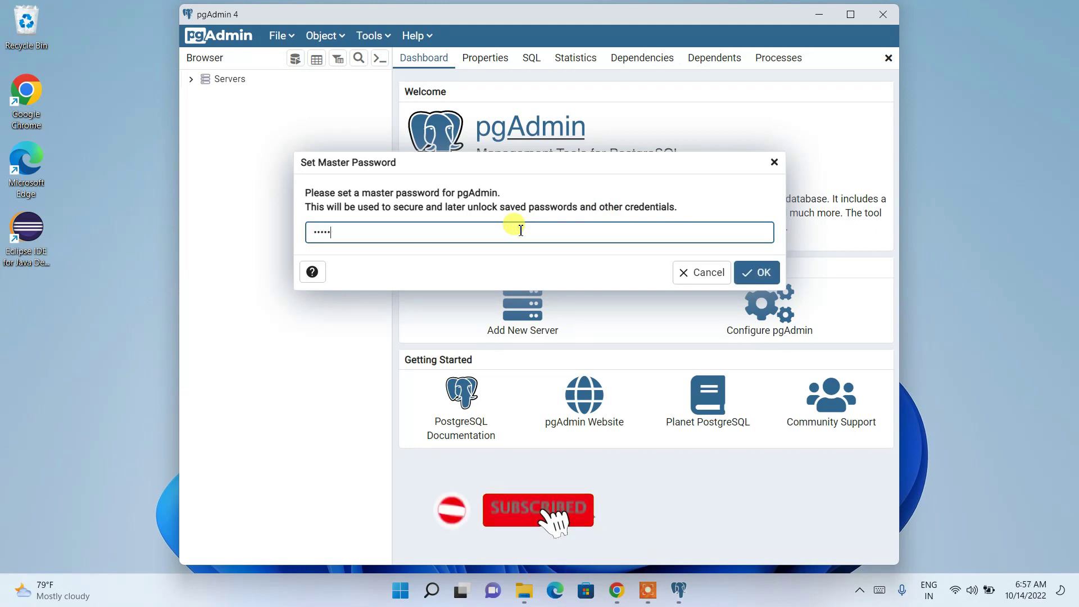
{"action": "left_click", "coordinate": [766, 273]}
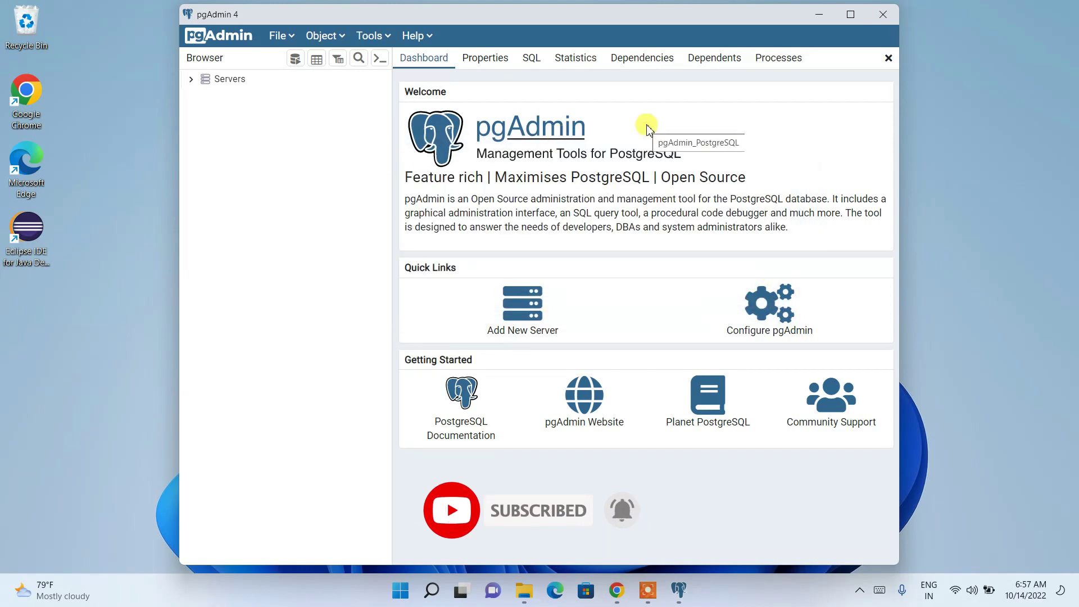
{"action": "left_click", "coordinate": [851, 16]}
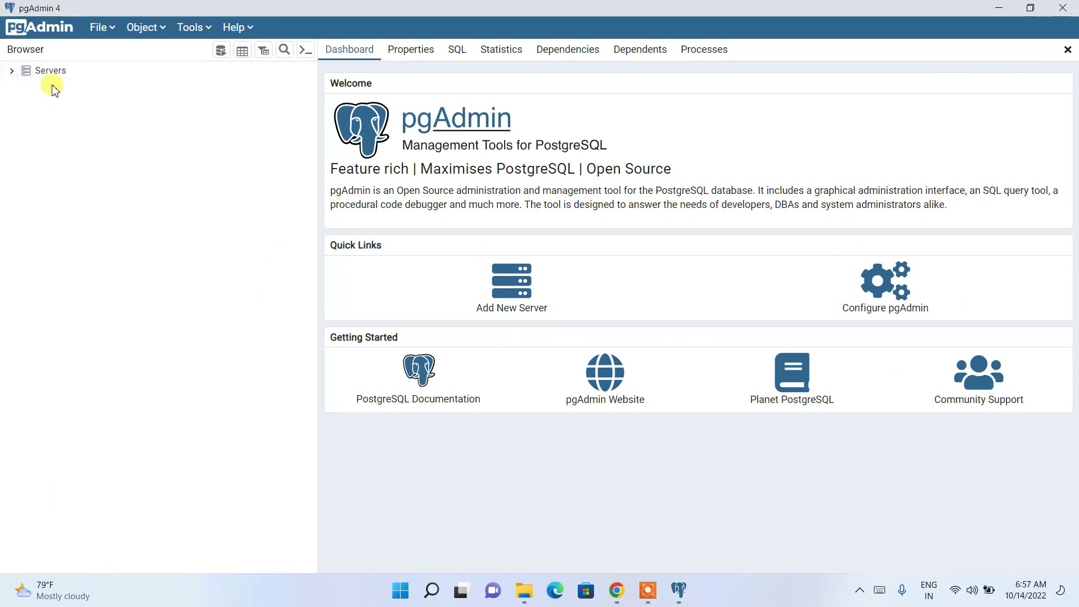
Expand Servers and connect to PostgreSQL 15 as postgres, with Save Password ticked.
{"action": "left_click", "coordinate": [12, 73]}
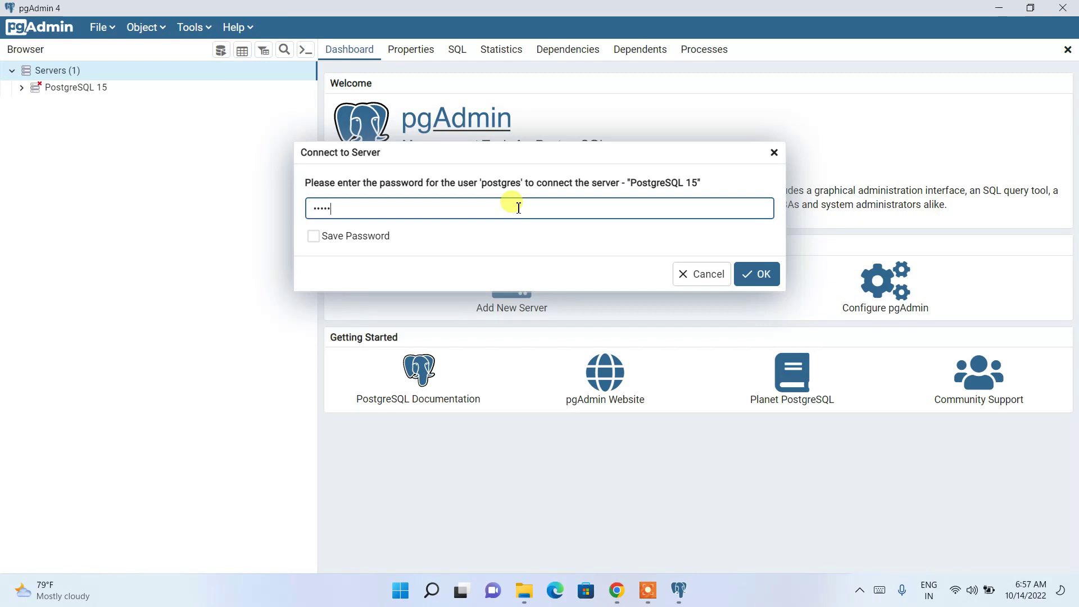
{"action": "left_click", "coordinate": [313, 236]}
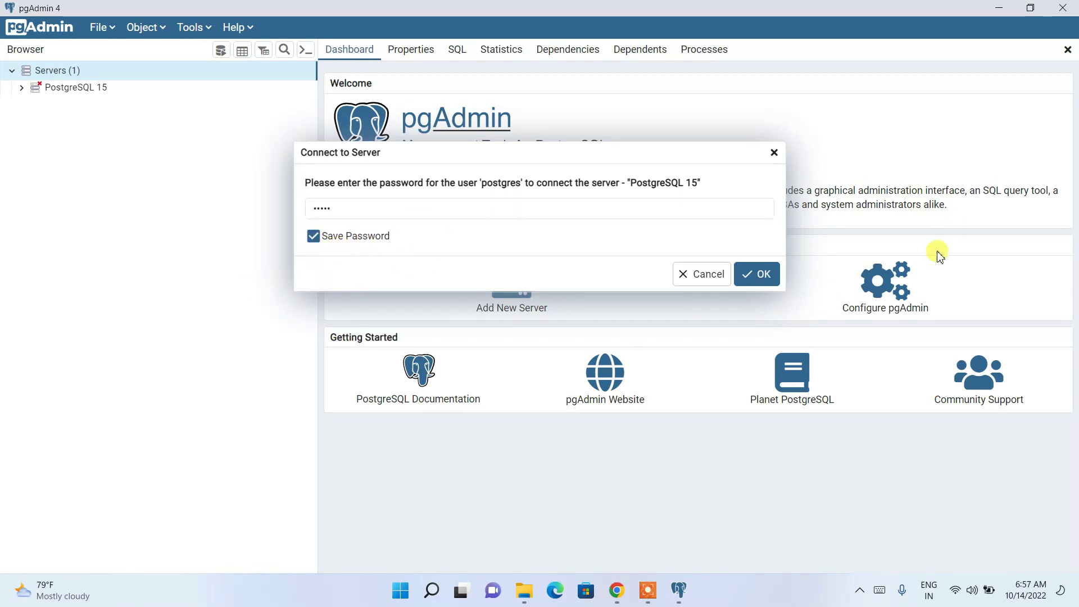
{"action": "left_click", "coordinate": [756, 273]}
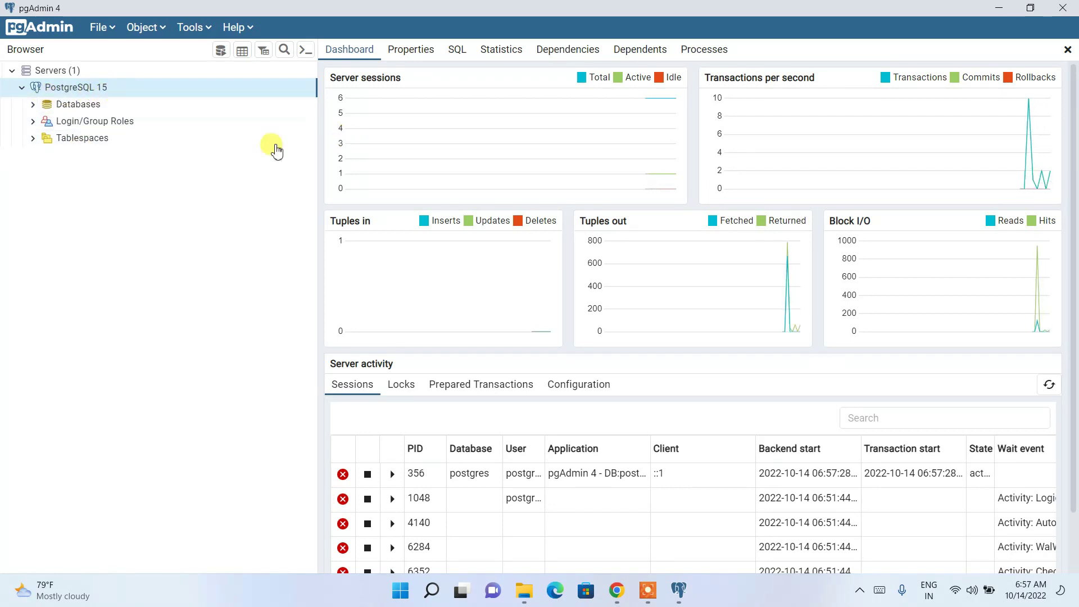
Expand Databases to show the postgres database, then return to the server dashboard.
{"action": "left_click", "coordinate": [76, 110]}
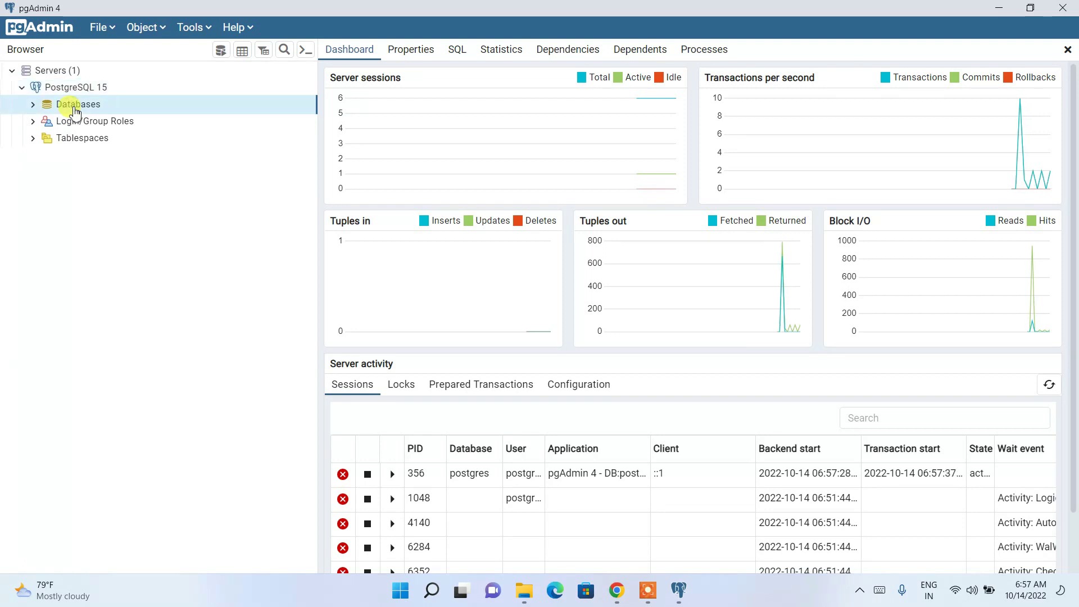
{"action": "left_click", "coordinate": [33, 106]}
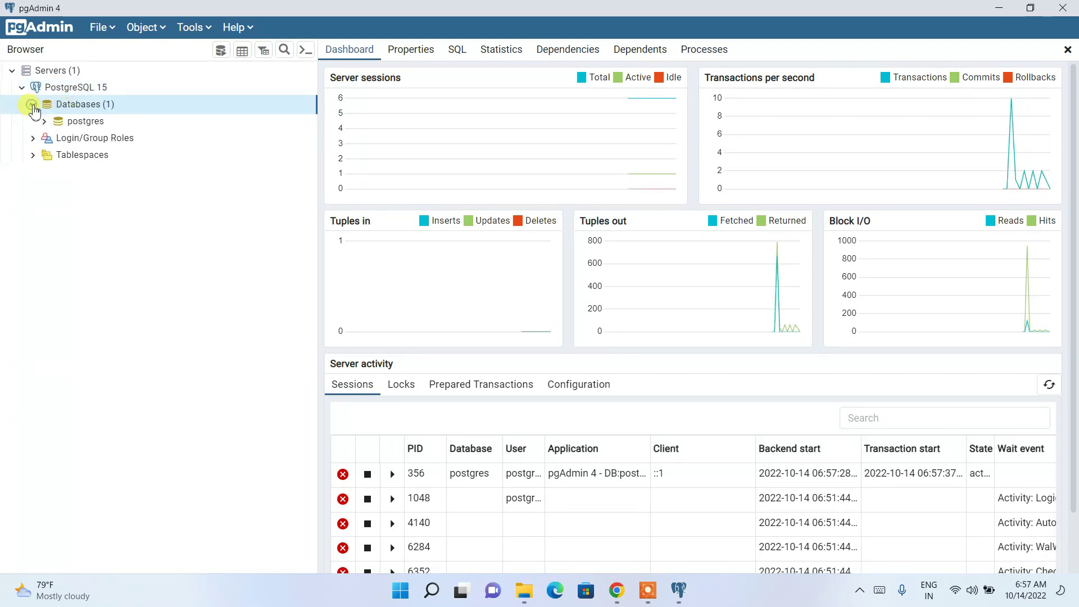
{"action": "left_click", "coordinate": [89, 124]}
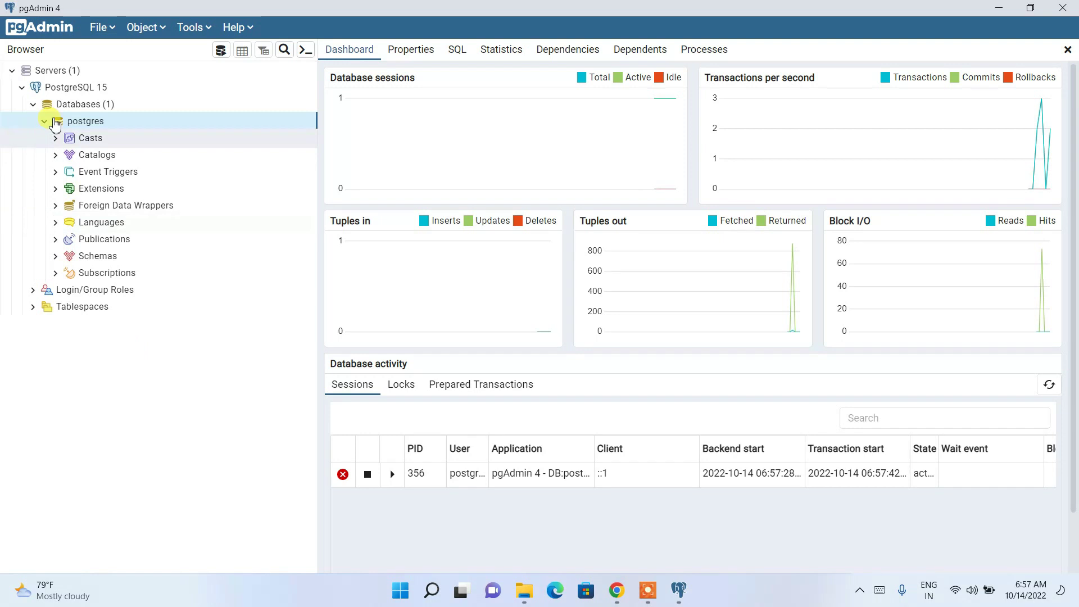
{"action": "left_click", "coordinate": [93, 112]}
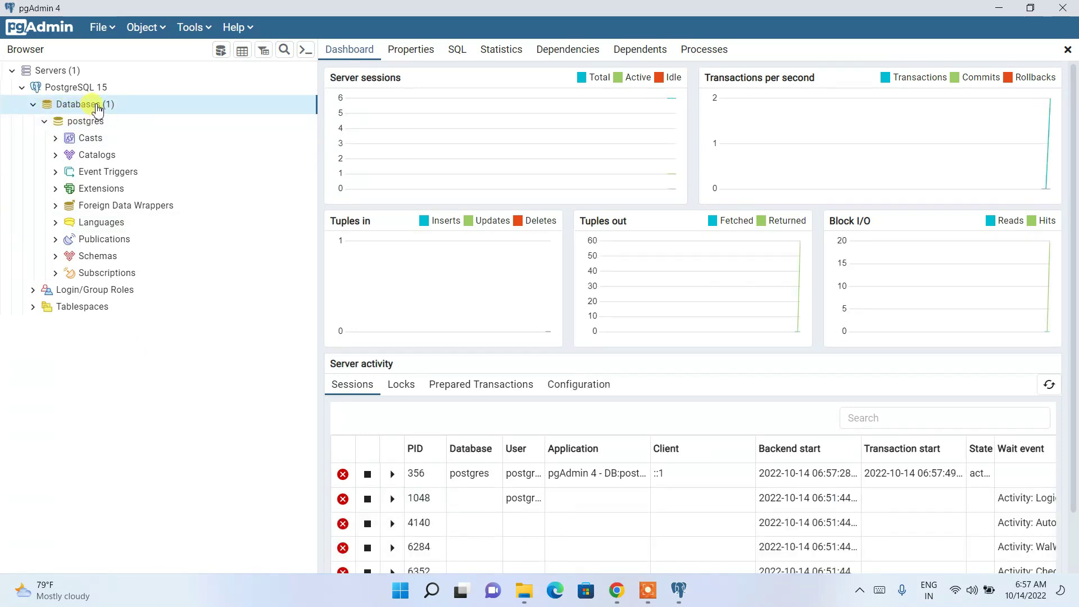
Start a new database from the Databases menu and name it NewDB.
{"action": "right_click", "coordinate": [97, 107]}
{"action": "mouse_move", "coordinate": [145, 119]}
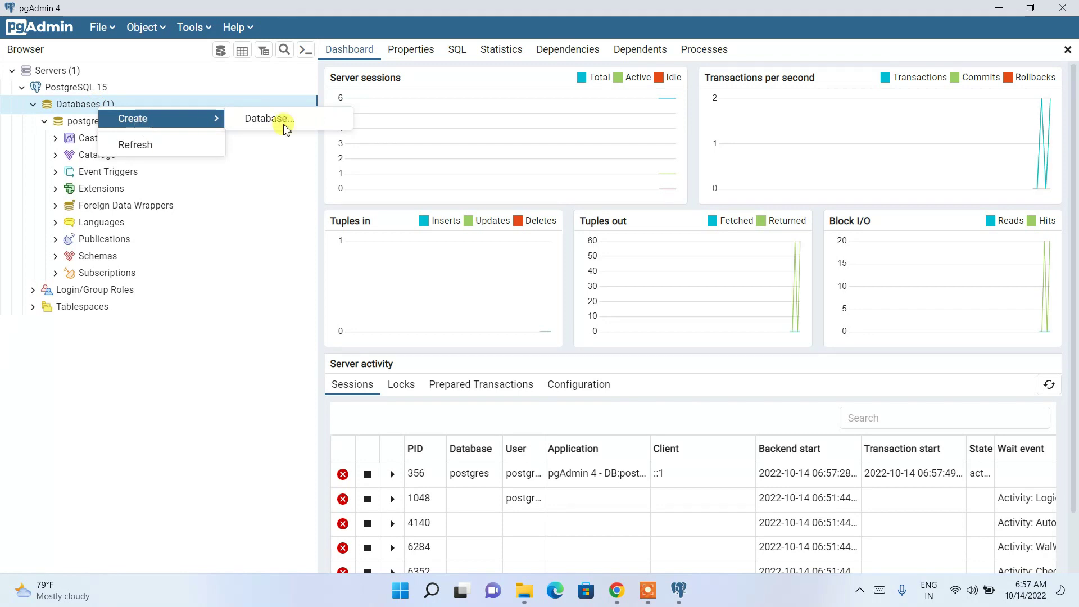
{"action": "left_click", "coordinate": [325, 121]}
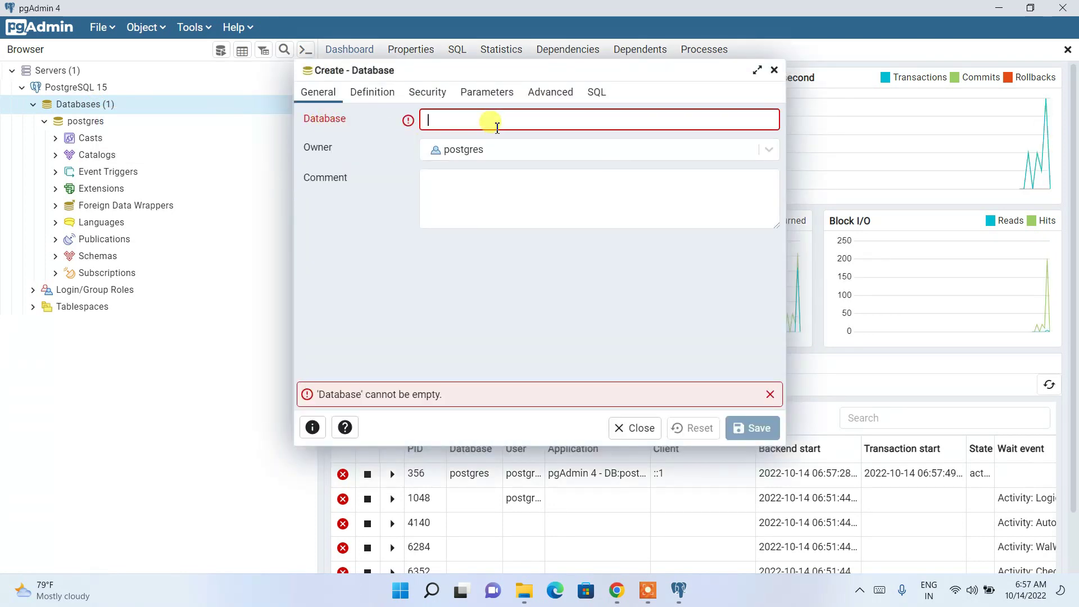
{"action": "type", "text": "NewD"}
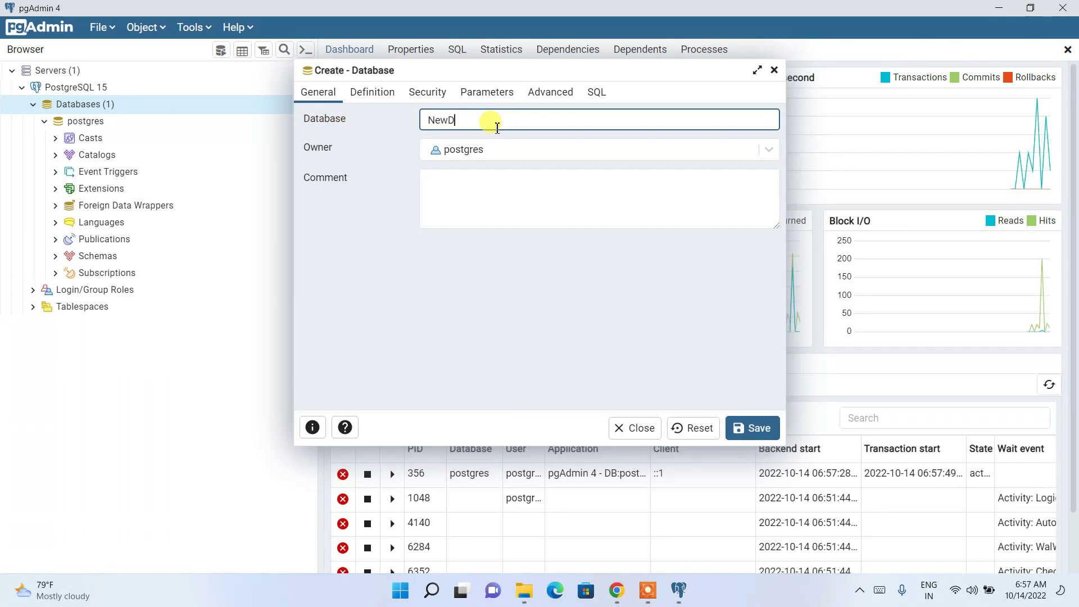
{"action": "type", "text": "B"}
{"action": "left_click_drag", "start_coordinate": [469, 119], "coordinate": [366, 120]}
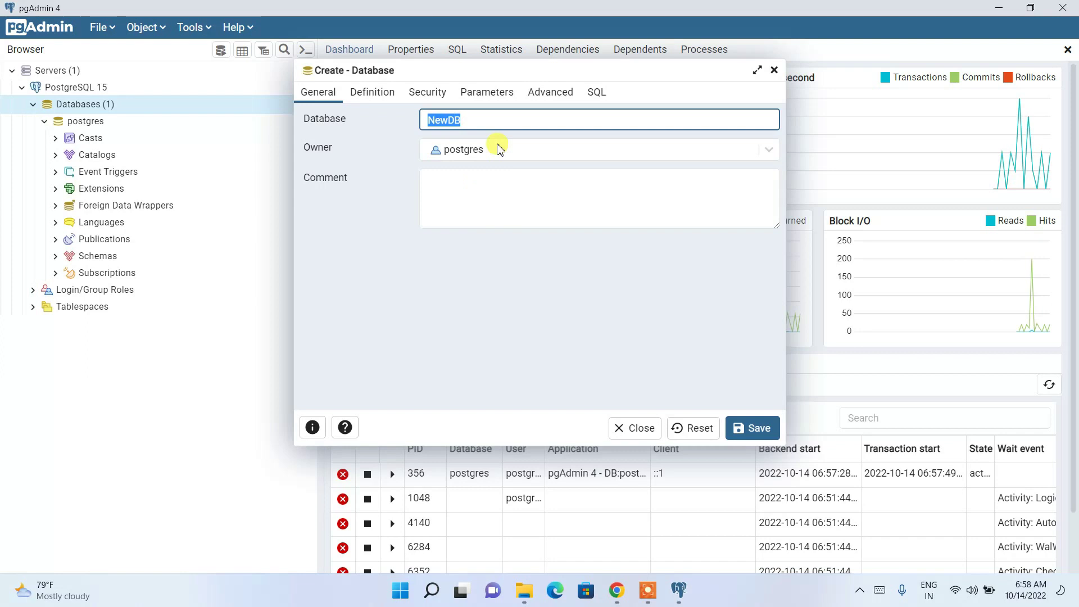
Review the generated CREATE DATABASE SQL, then save the NewDB database.
{"action": "left_click", "coordinate": [609, 96]}
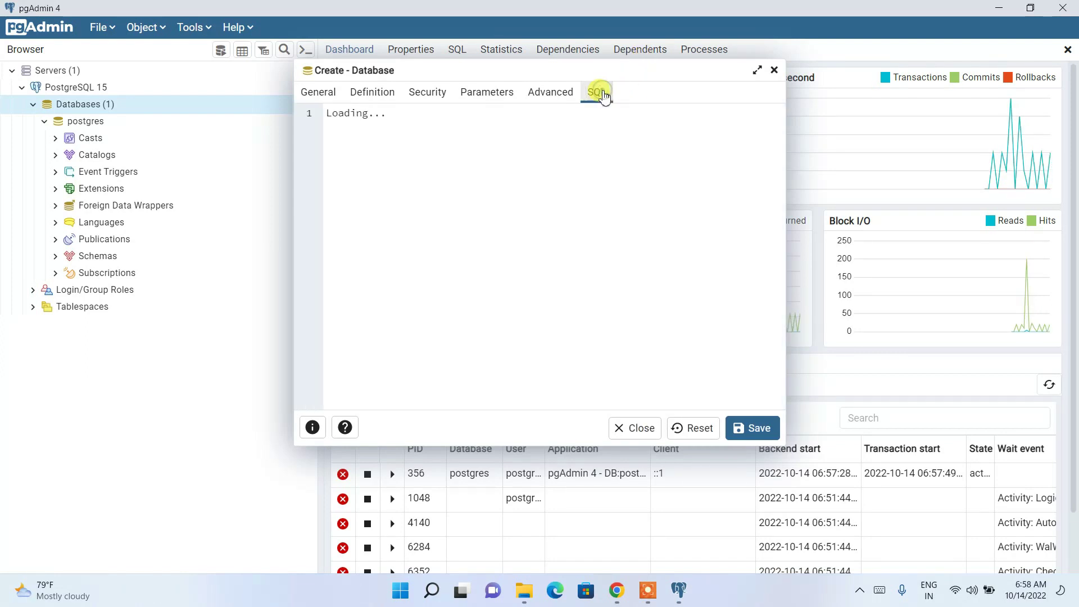
{"action": "key", "text": "ctrl+a"}
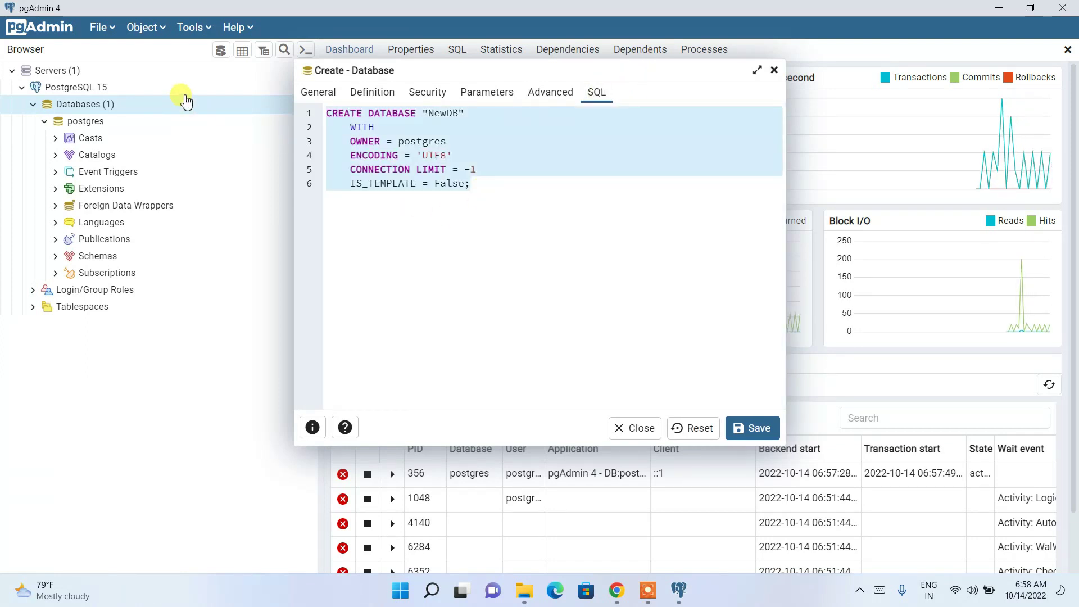
{"action": "left_click", "coordinate": [504, 191]}
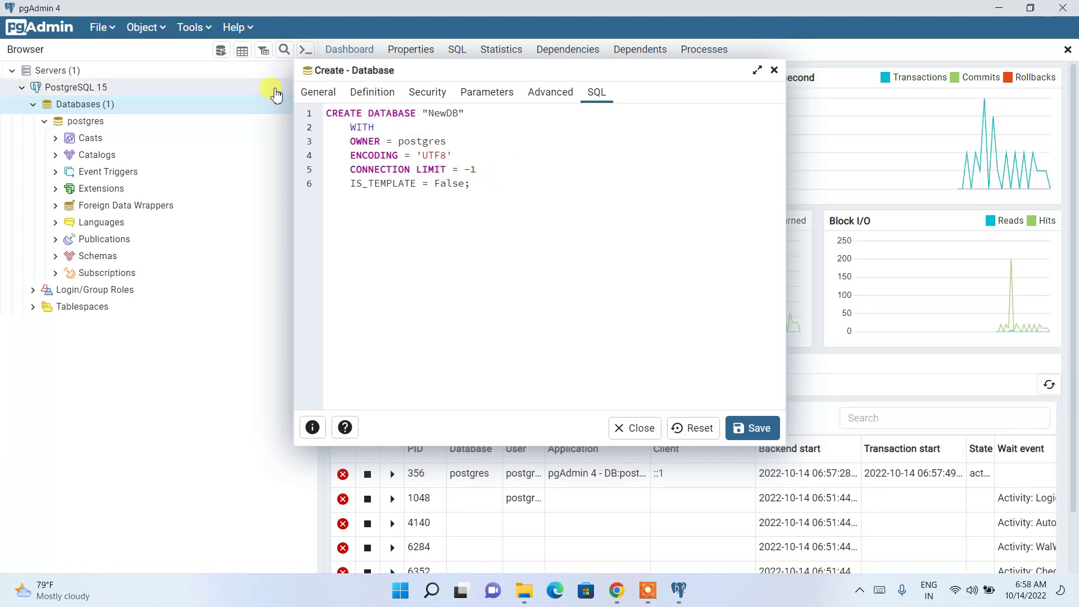
{"action": "left_click", "coordinate": [317, 95]}
{"action": "double_click", "coordinate": [474, 119]}
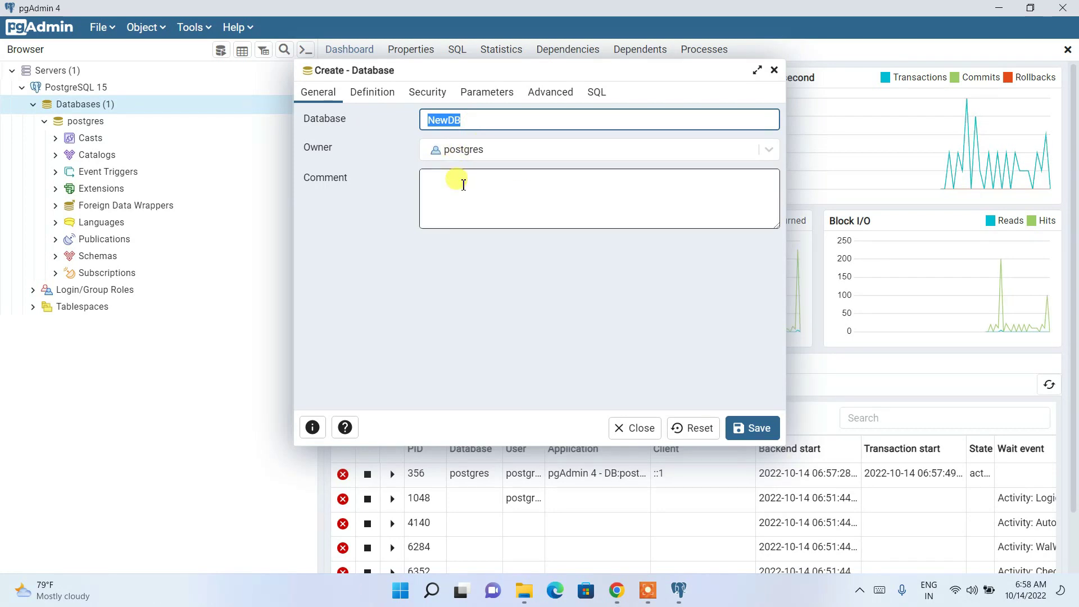
{"action": "left_click_drag", "start_coordinate": [475, 119], "coordinate": [415, 118]}
{"action": "left_click", "coordinate": [767, 430]}
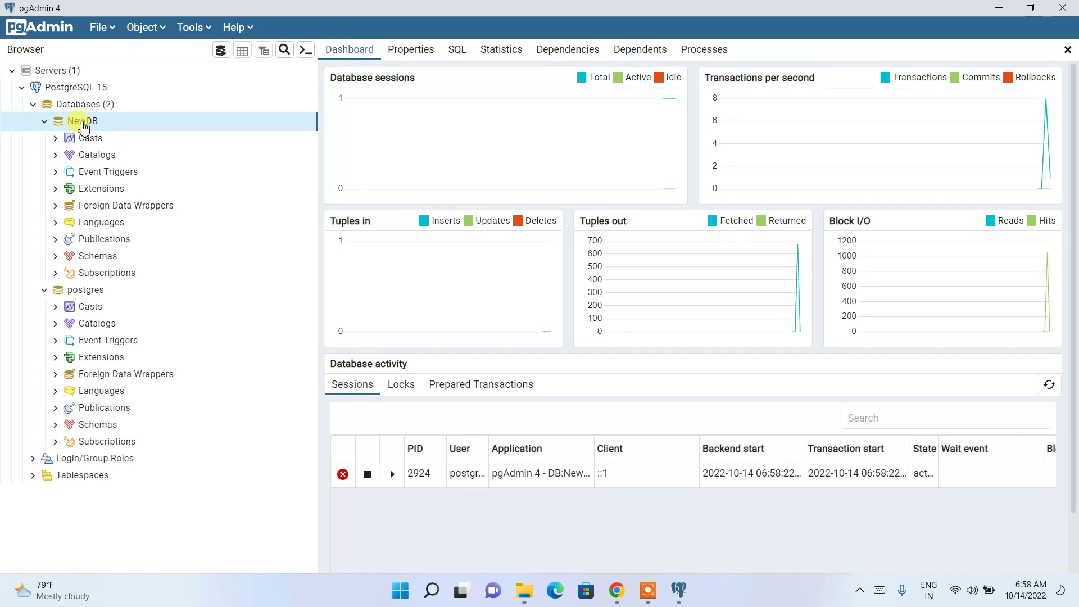
Expand NewDB down to the public schema's Tables group, view its actions, then reselect NewDB.
{"action": "left_click", "coordinate": [56, 257]}
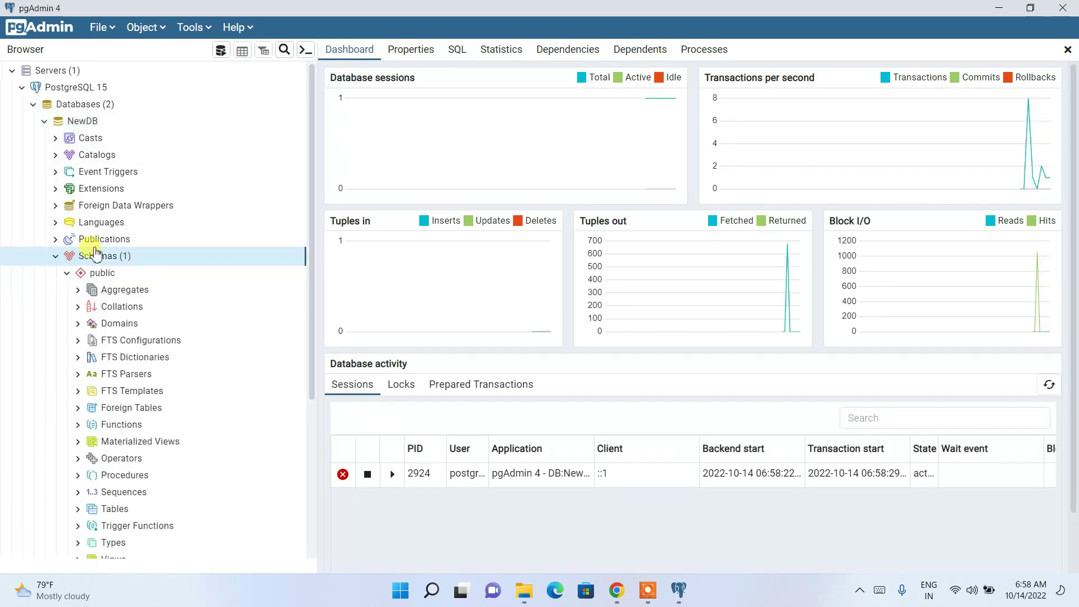
{"action": "scroll", "coordinate": [194, 337], "scroll_direction": "down", "scroll_amount": 2}
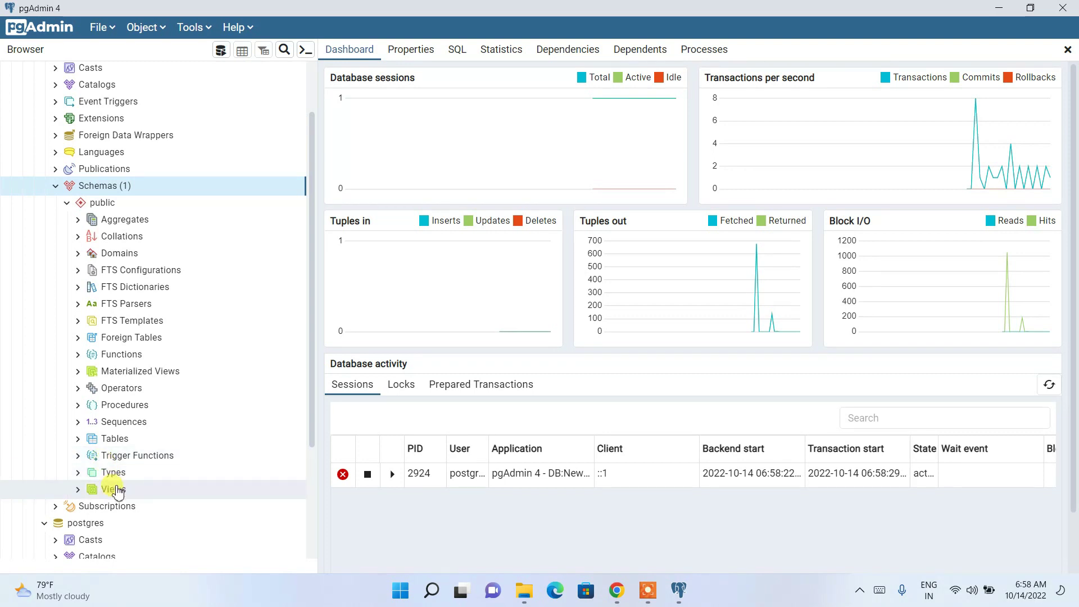
{"action": "left_click", "coordinate": [135, 441]}
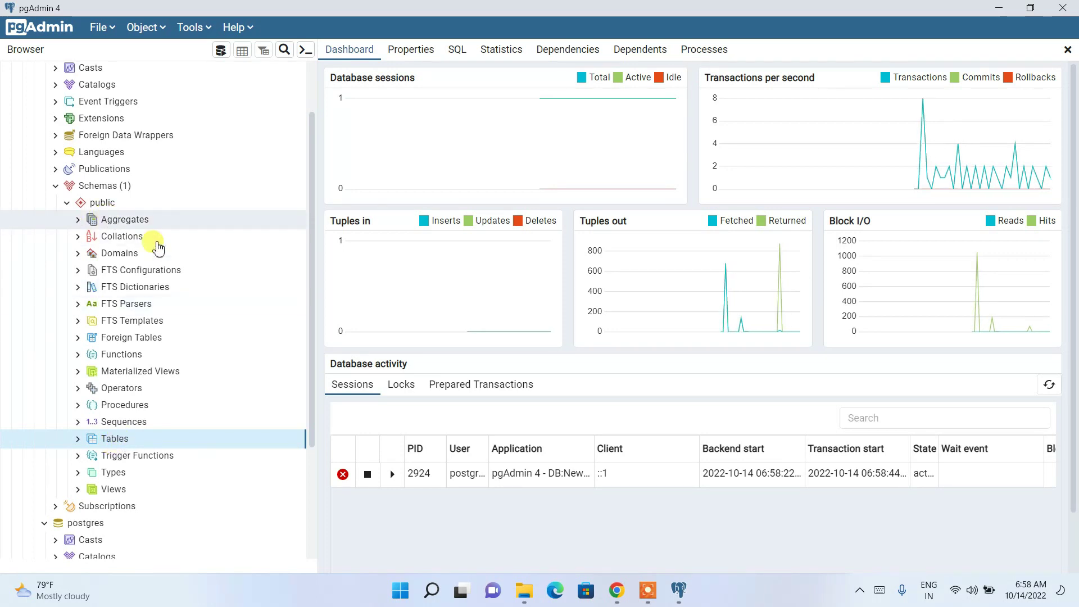
{"action": "right_click", "coordinate": [127, 440]}
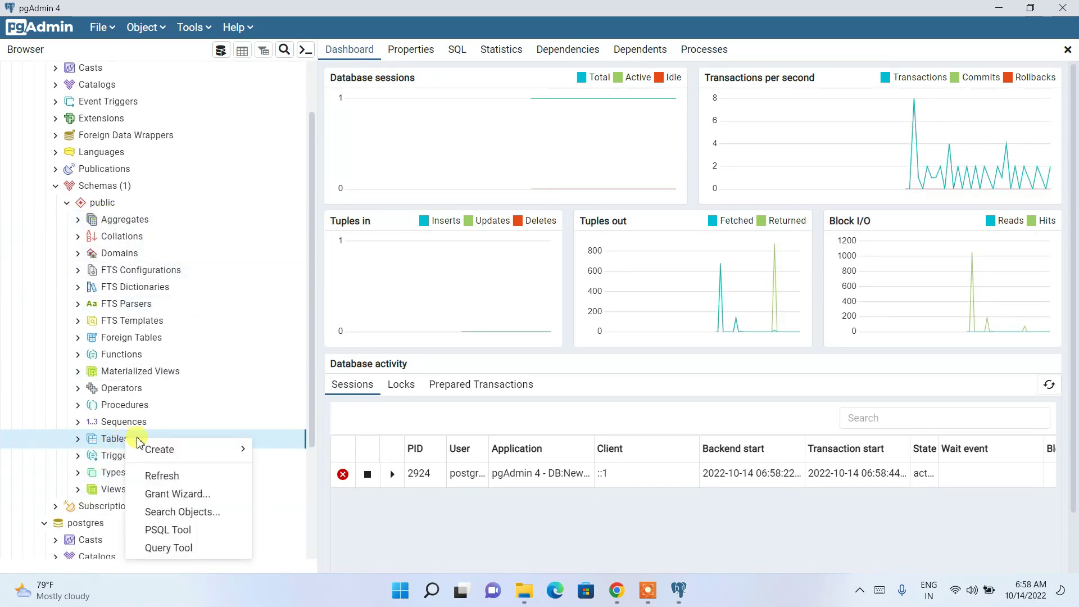
{"action": "mouse_move", "coordinate": [159, 449]}
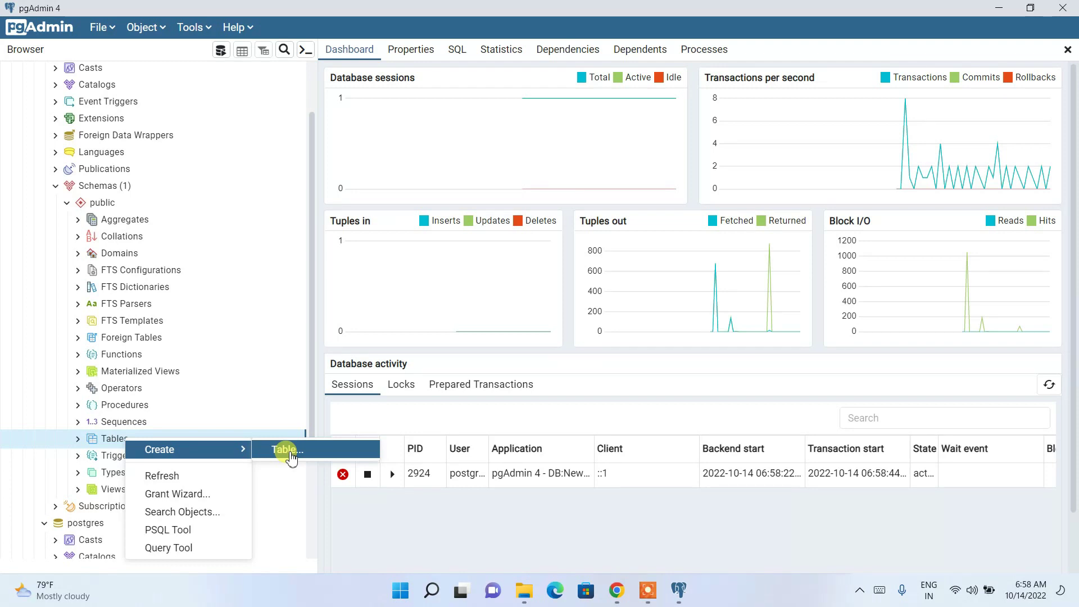
{"action": "left_click", "coordinate": [129, 185]}
{"action": "scroll", "coordinate": [115, 187], "scroll_direction": "up", "scroll_amount": 3}
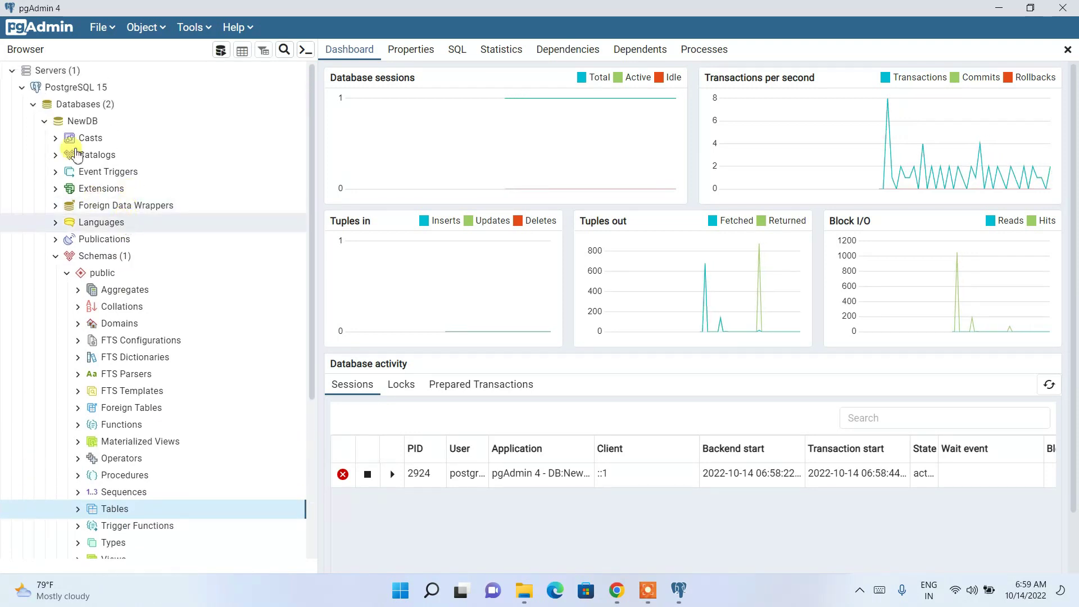
{"action": "left_click", "coordinate": [84, 121]}
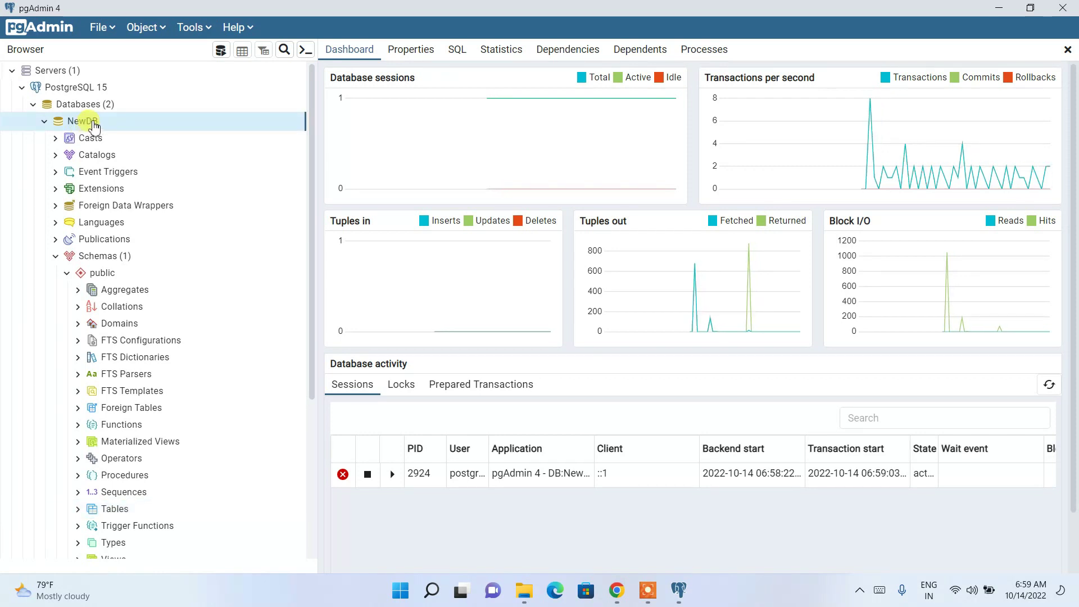
Open NewDB's CREATE script in the Query Tool and add blank lines below it.
{"action": "right_click", "coordinate": [94, 125]}
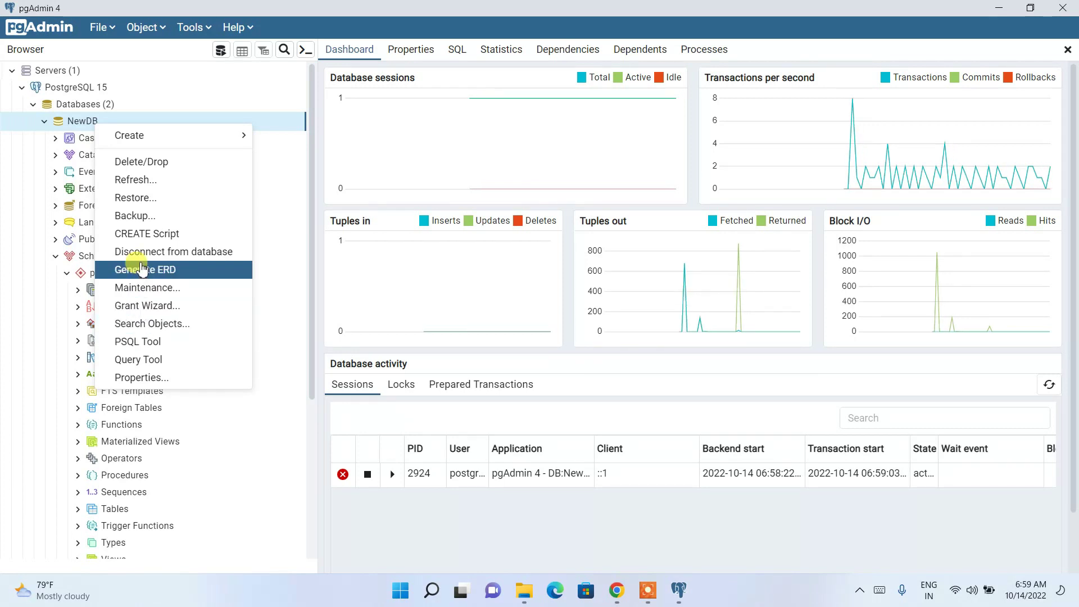
{"action": "left_click", "coordinate": [155, 235]}
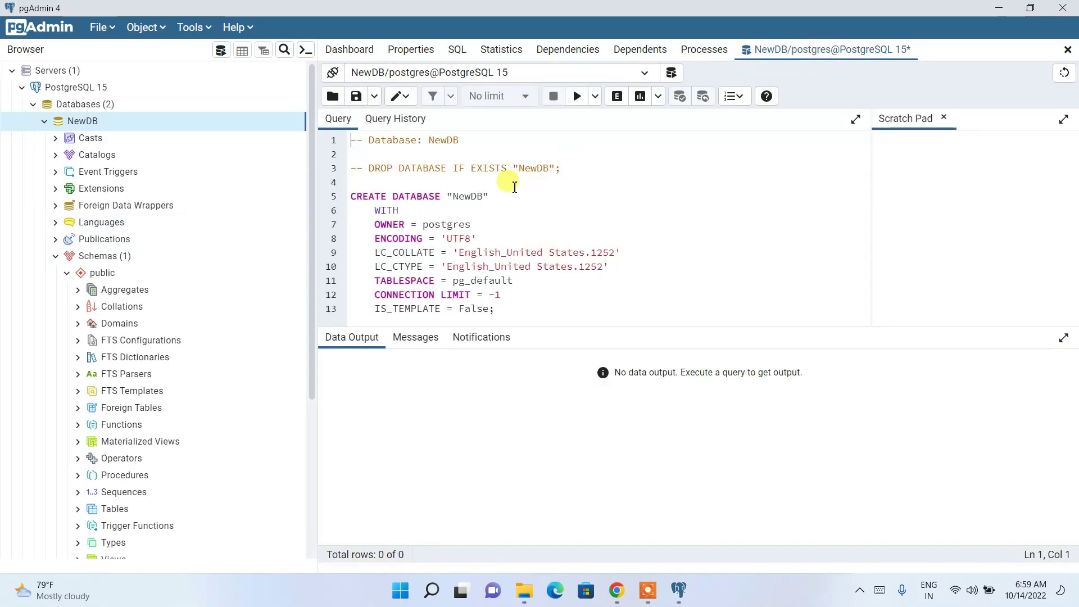
{"action": "left_click_drag", "start_coordinate": [388, 152], "coordinate": [545, 320]}
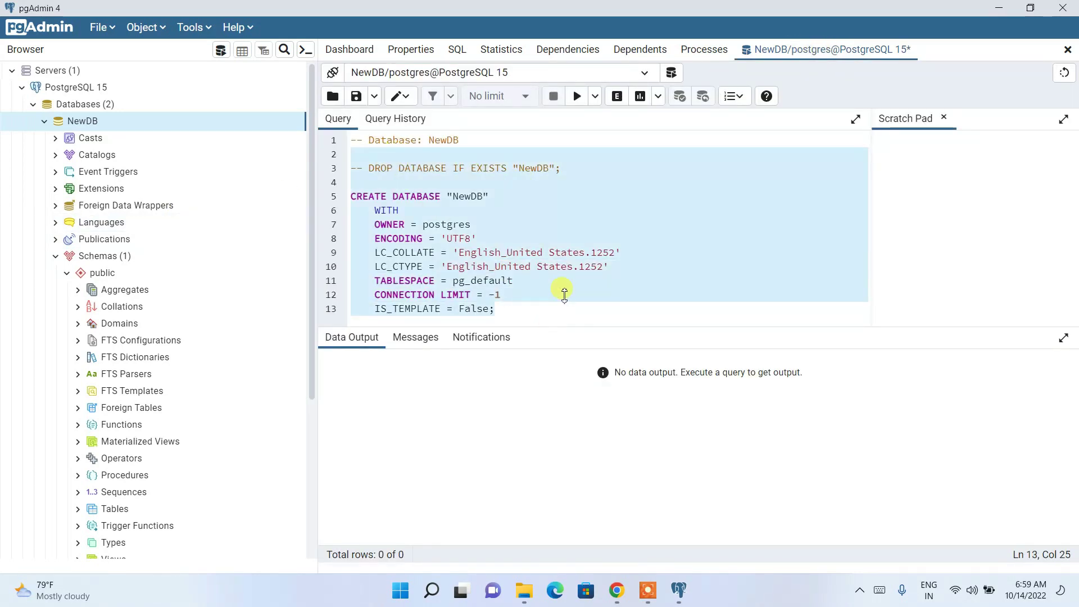
{"action": "left_click", "coordinate": [565, 280]}
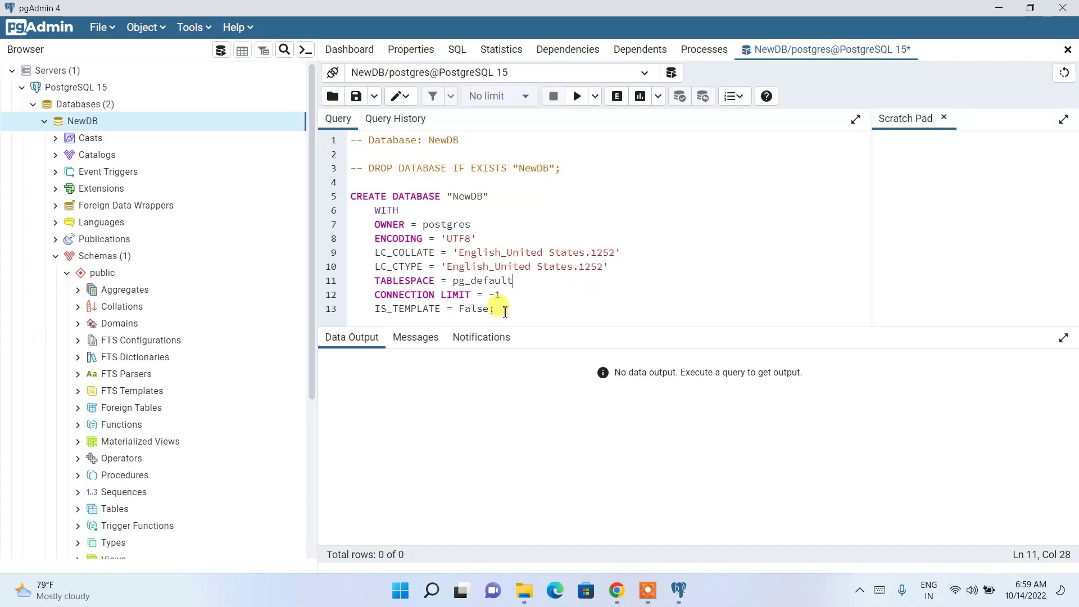
{"action": "key", "text": "Return"}
{"action": "key", "text": "Return"}
{"action": "key", "text": "Return"}
{"action": "key", "text": "Return"}
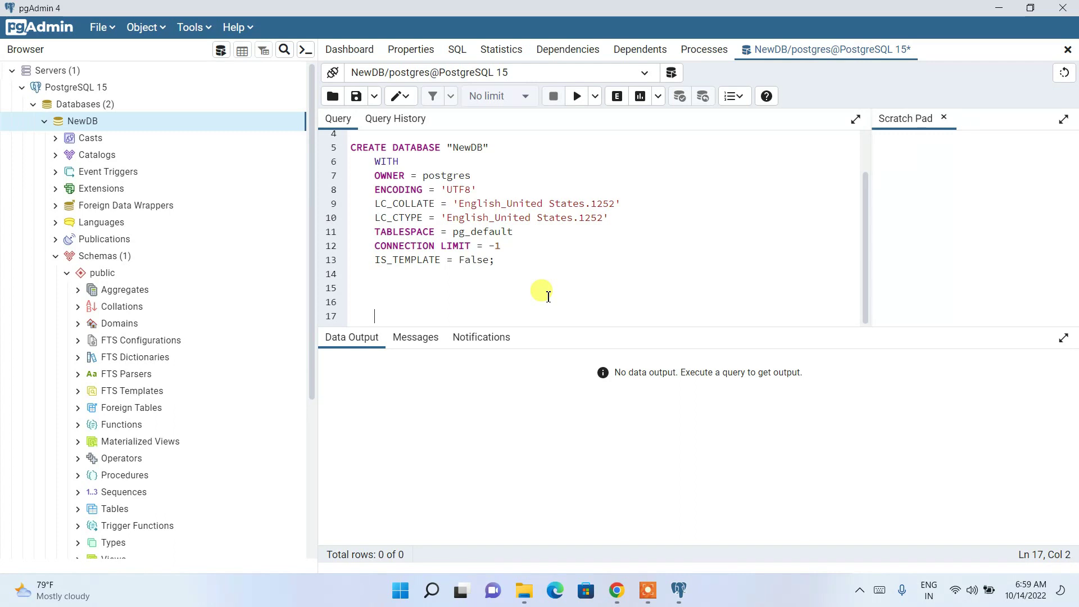
Write create table persons with personid int and fullname varchar(255), then select the statement.
{"action": "type", "text": "create table persons"}
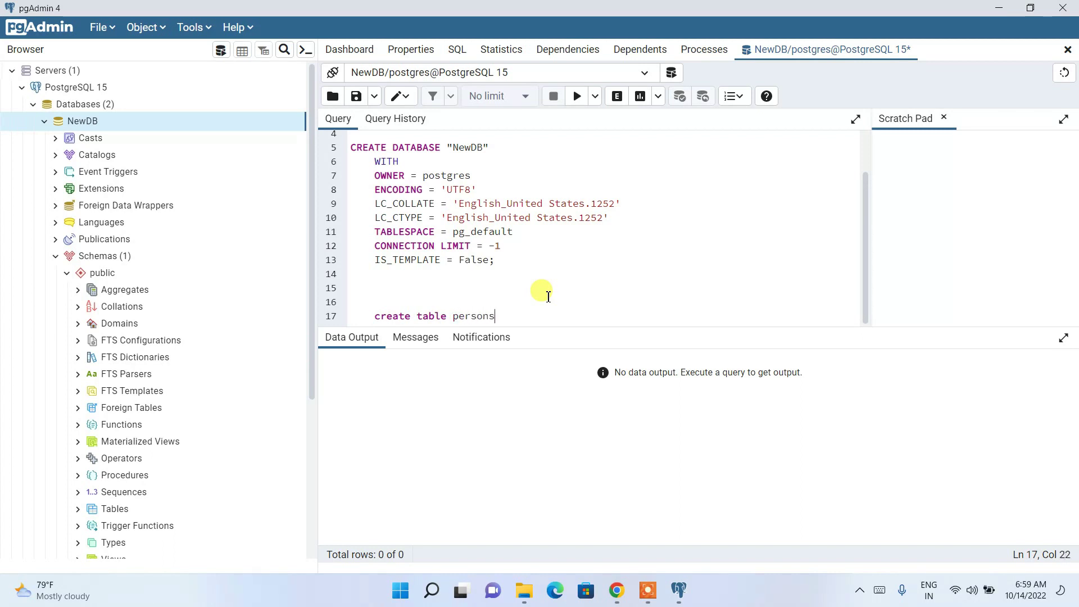
{"action": "key", "text": "Return"}
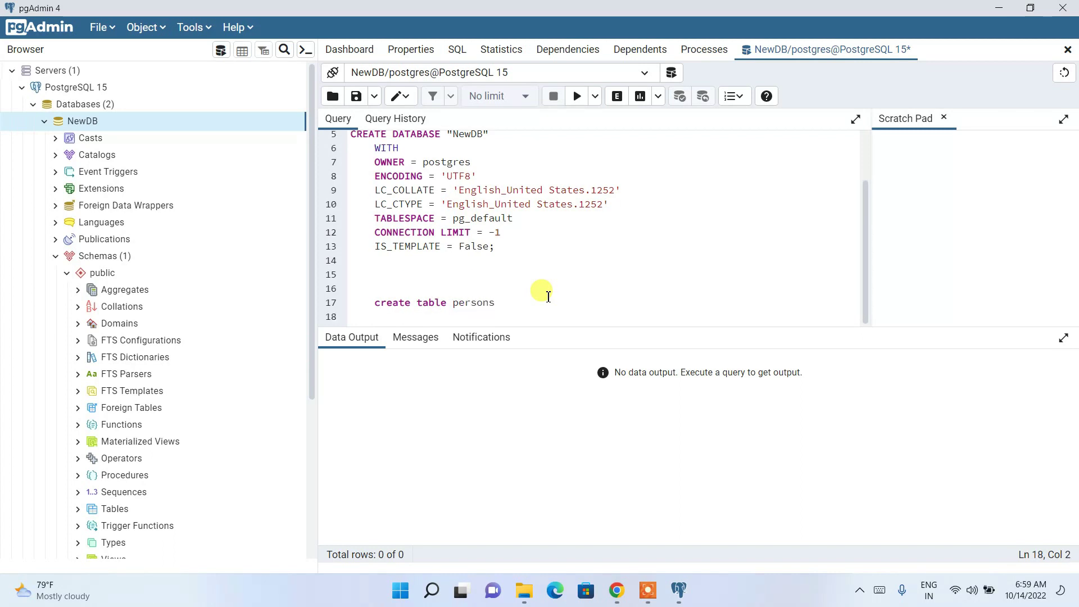
{"action": "key", "text": "Return"}
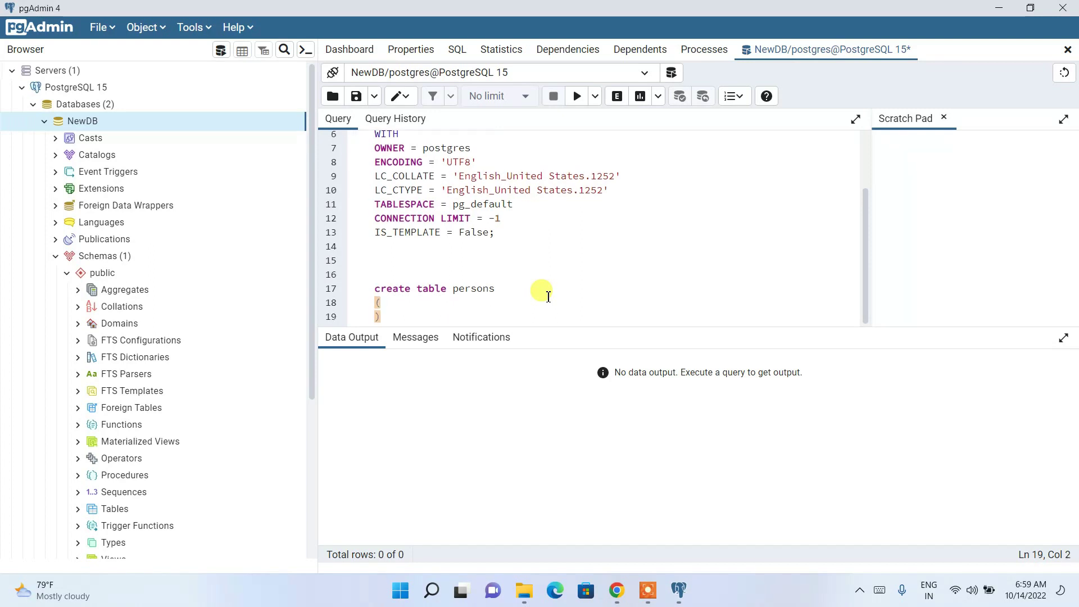
{"action": "key", "text": "Return"}
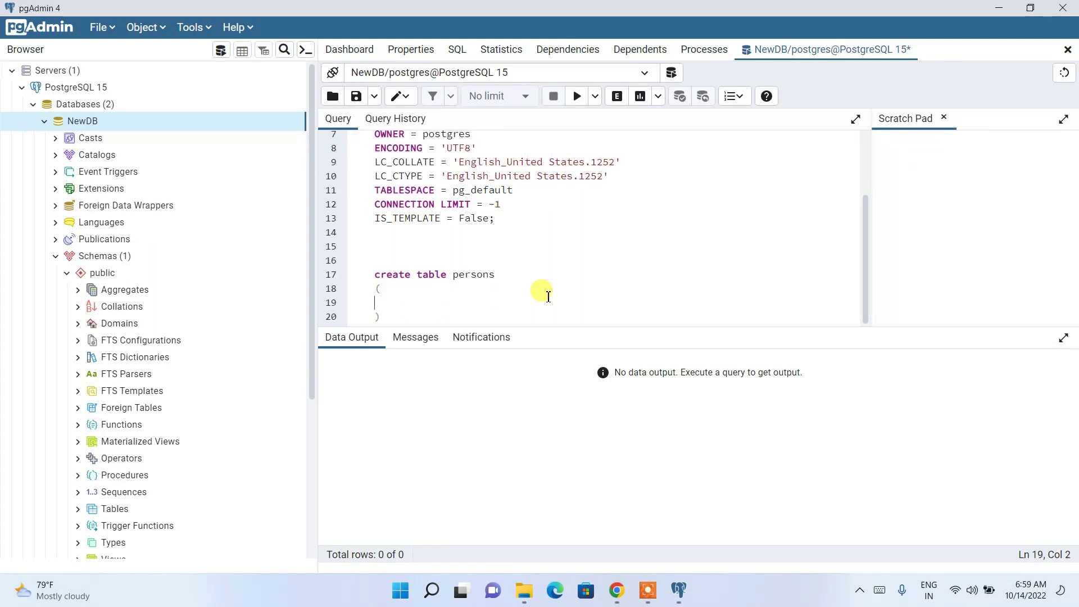
{"action": "type", "text": "personid int,"}
{"action": "key", "text": "Return"}
{"action": "type", "text": "fullnam"}
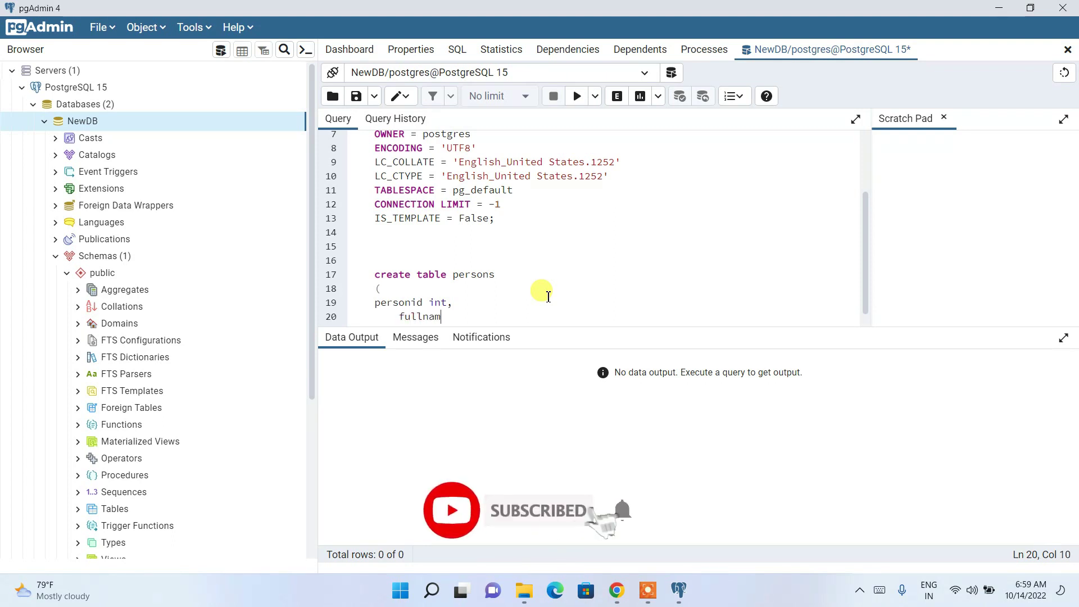
{"action": "type", "text": "e varchar"}
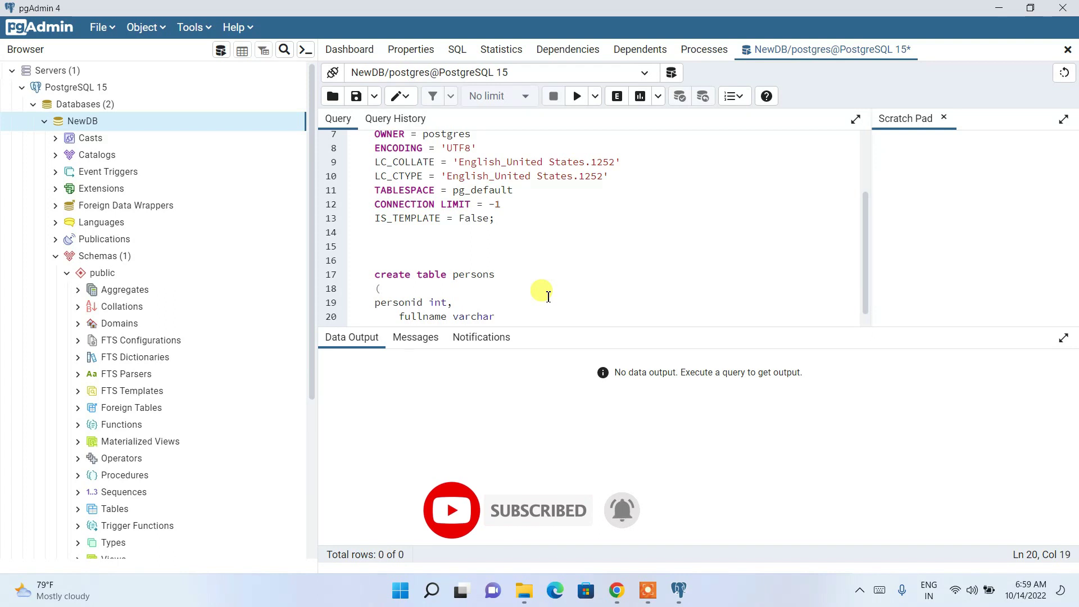
{"action": "type", "text": "(255"}
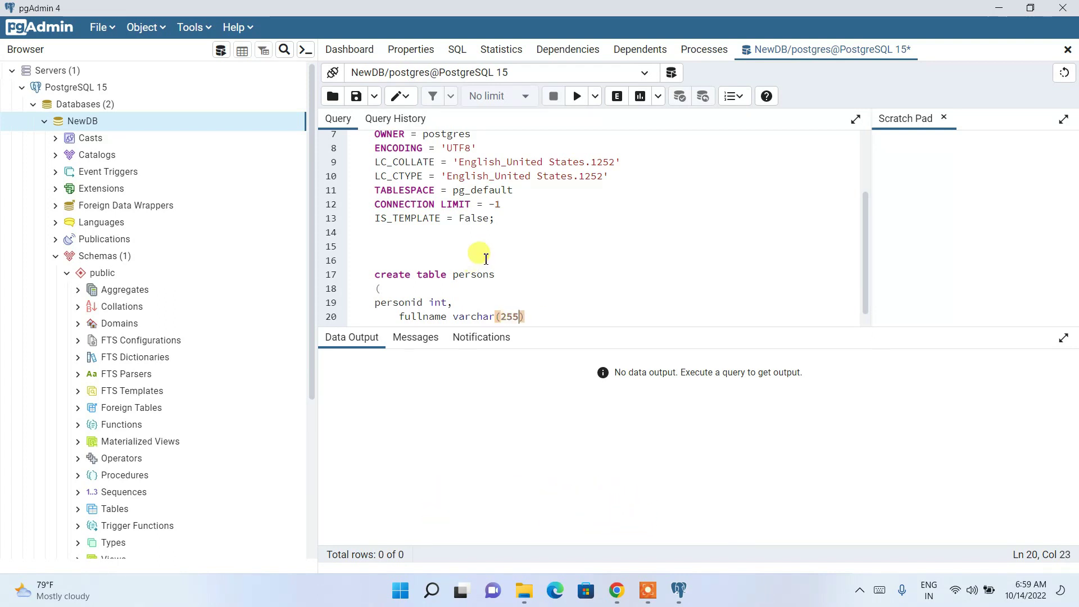
{"action": "scroll", "coordinate": [486, 260], "scroll_direction": "down", "scroll_amount": 1}
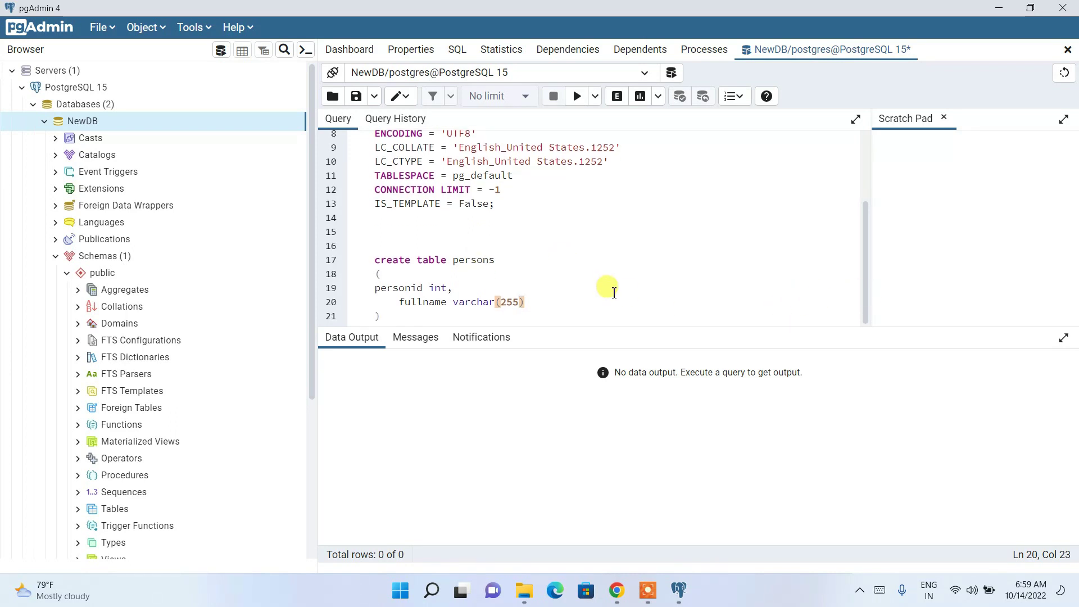
{"action": "left_click", "coordinate": [393, 316]}
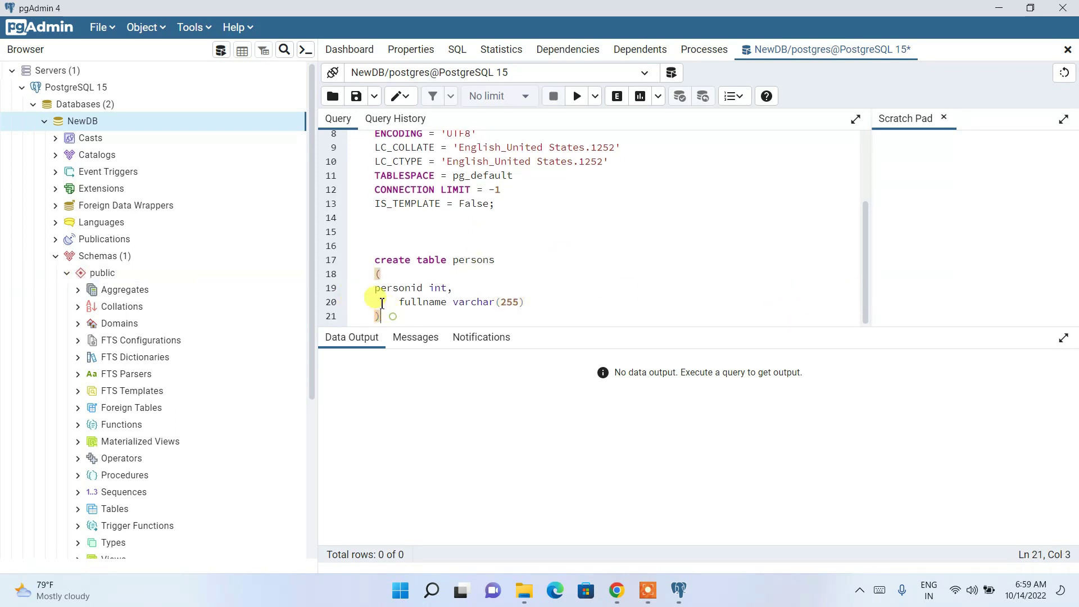
{"action": "left_click", "coordinate": [381, 302], "text": "shift"}
{"action": "left_click_drag", "start_coordinate": [382, 302], "coordinate": [378, 262]}
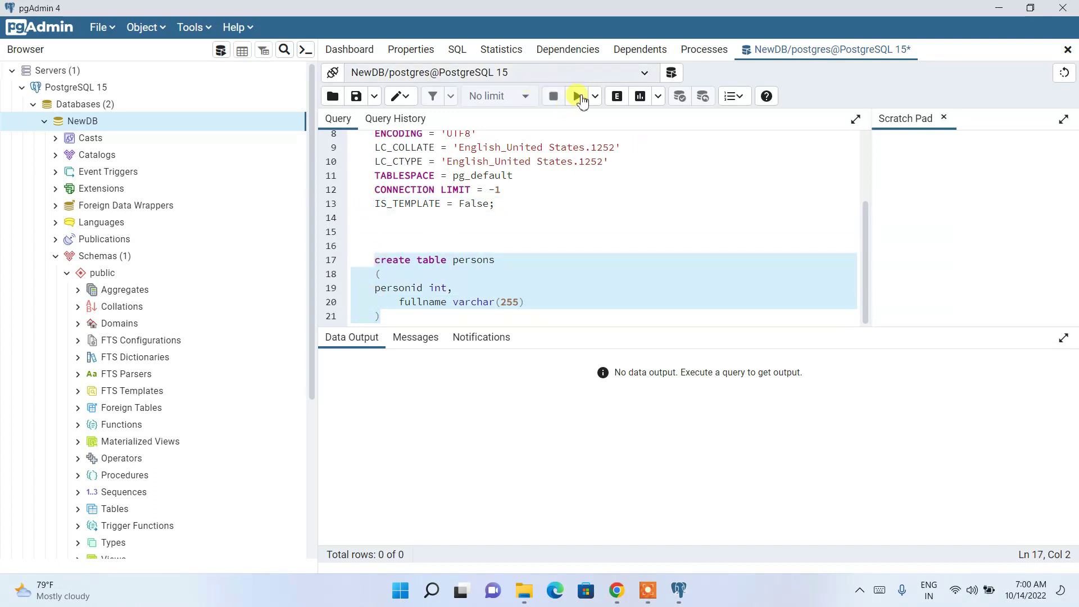
Execute the create table persons statement, confirm CREATE TABLE succeeded, and select Tables under public.
{"action": "left_click", "coordinate": [576, 96]}
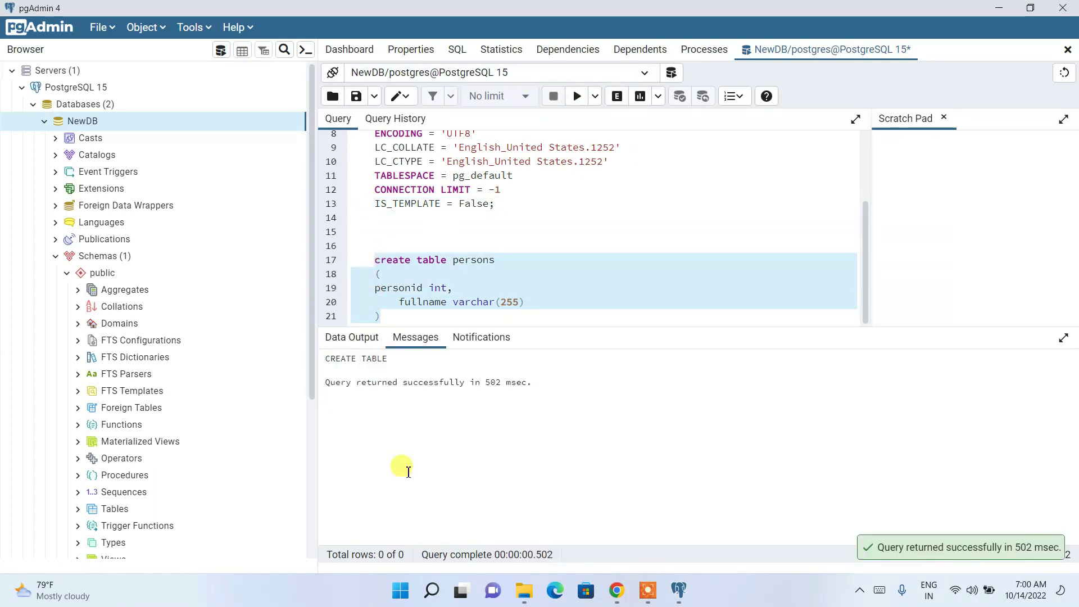
{"action": "left_click_drag", "start_coordinate": [352, 382], "coordinate": [600, 396]}
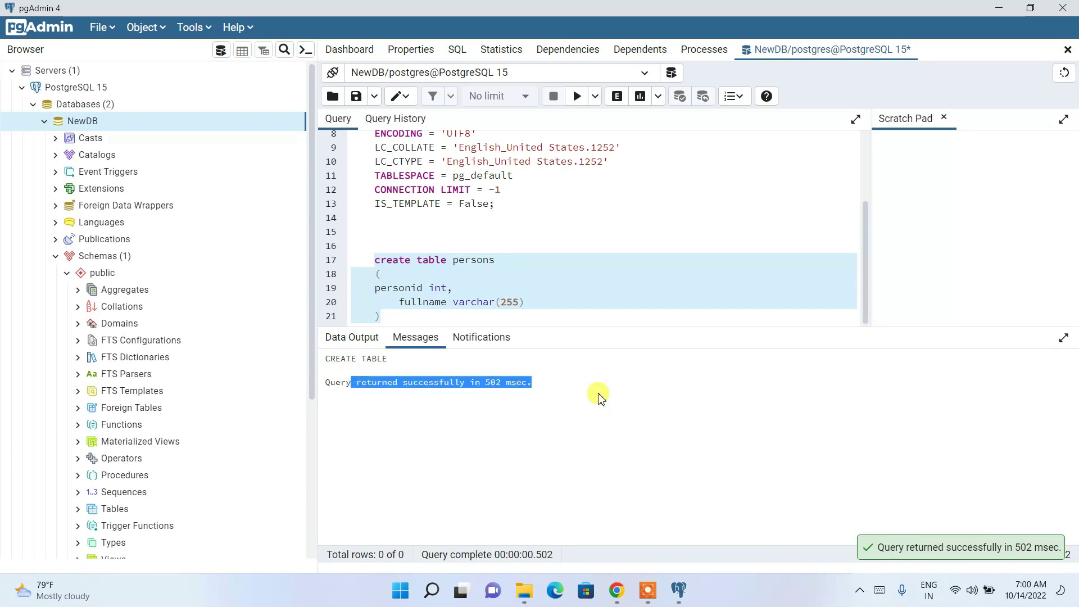
{"action": "scroll", "coordinate": [150, 399], "scroll_direction": "down", "scroll_amount": 3}
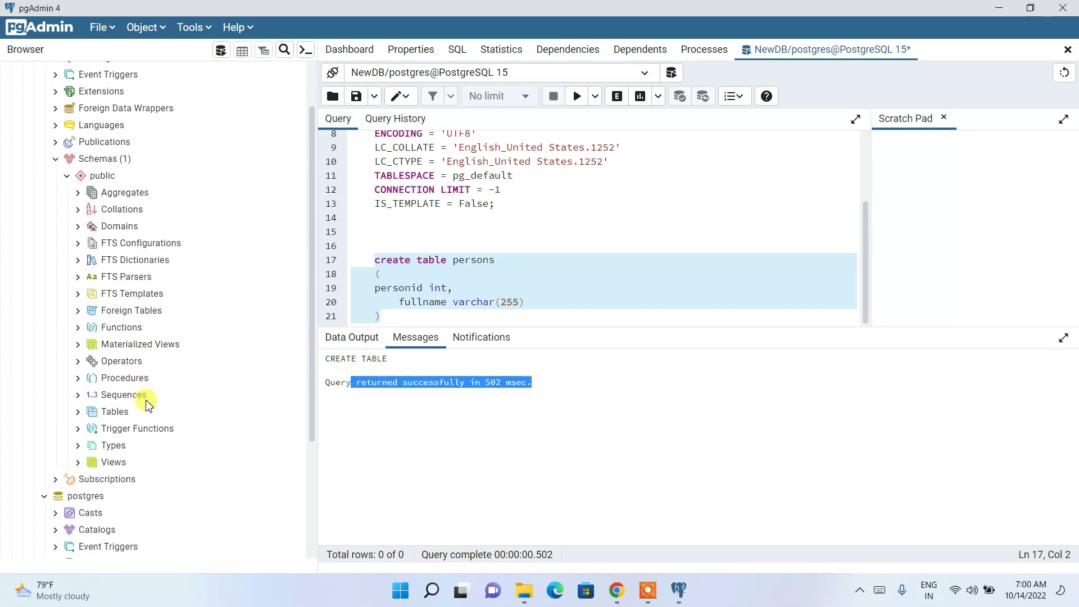
{"action": "left_click", "coordinate": [123, 375]}
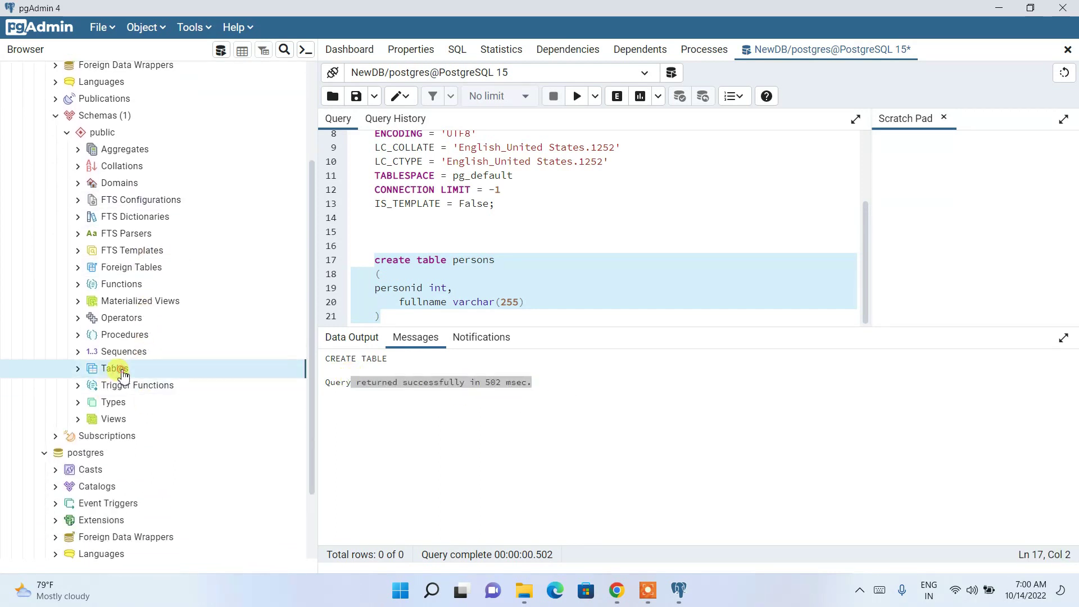
{"action": "right_click", "coordinate": [123, 375]}
Refresh Tables and expand persons to its personid and fullname columns, then add editor blank lines.
{"action": "left_click", "coordinate": [166, 410]}
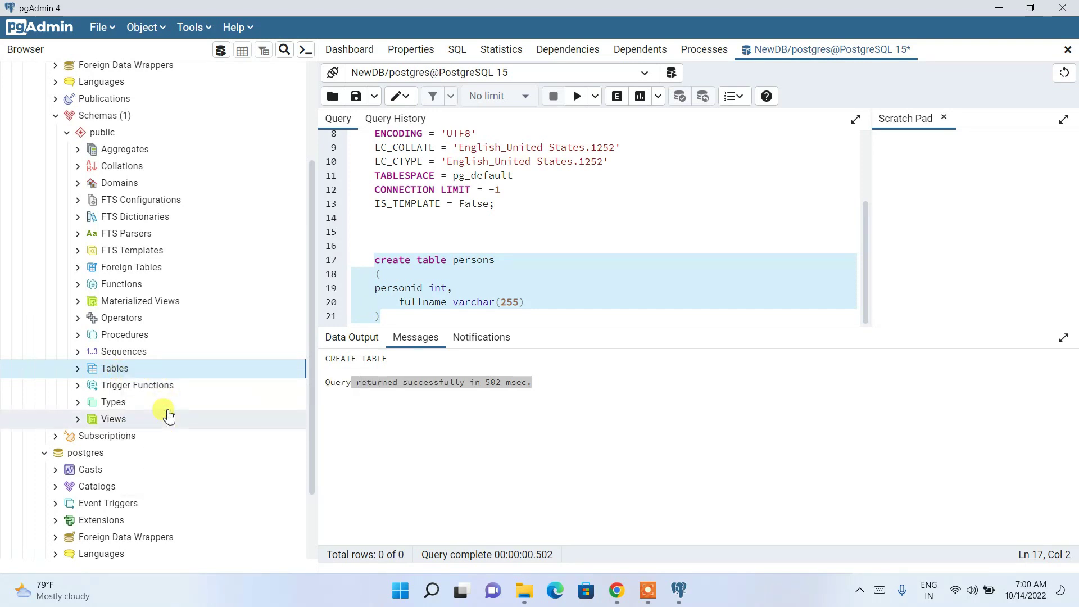
{"action": "left_click", "coordinate": [78, 369]}
{"action": "left_click", "coordinate": [89, 385]}
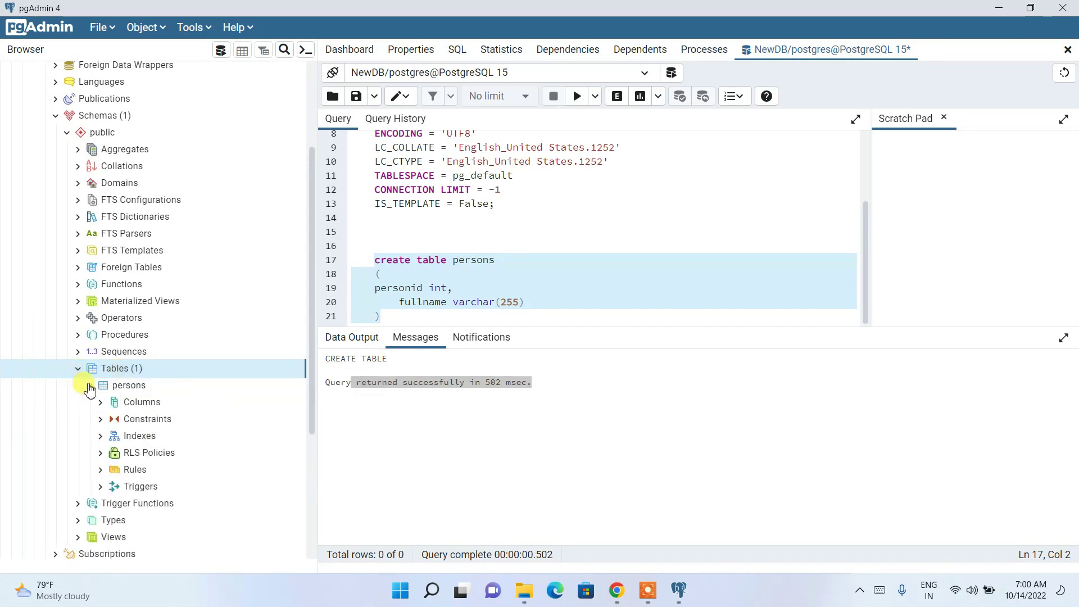
{"action": "left_click", "coordinate": [131, 391]}
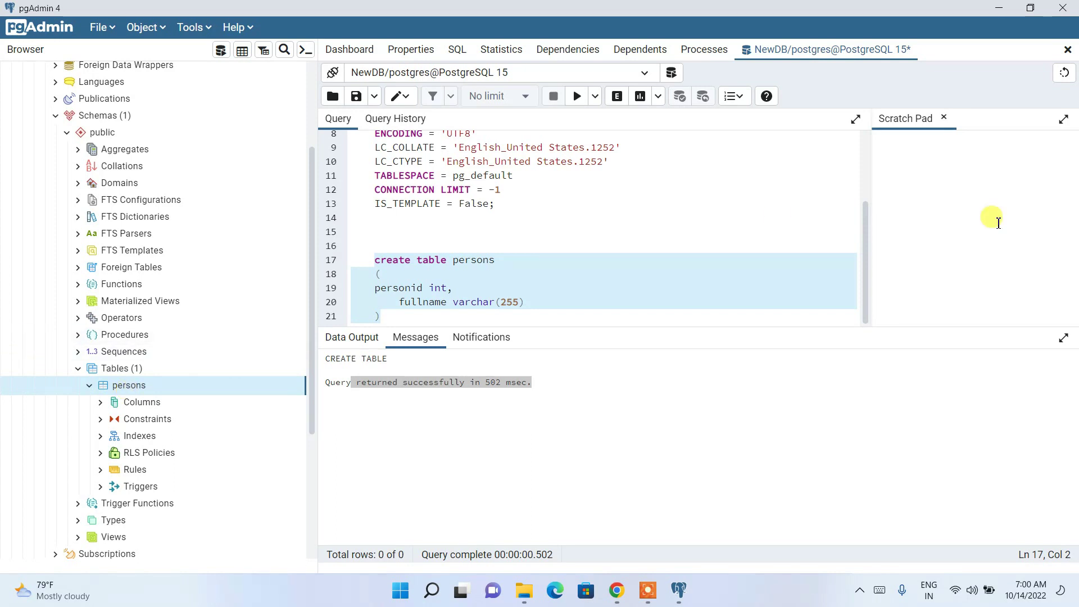
{"action": "left_click", "coordinate": [102, 410]}
{"action": "left_click", "coordinate": [156, 420]}
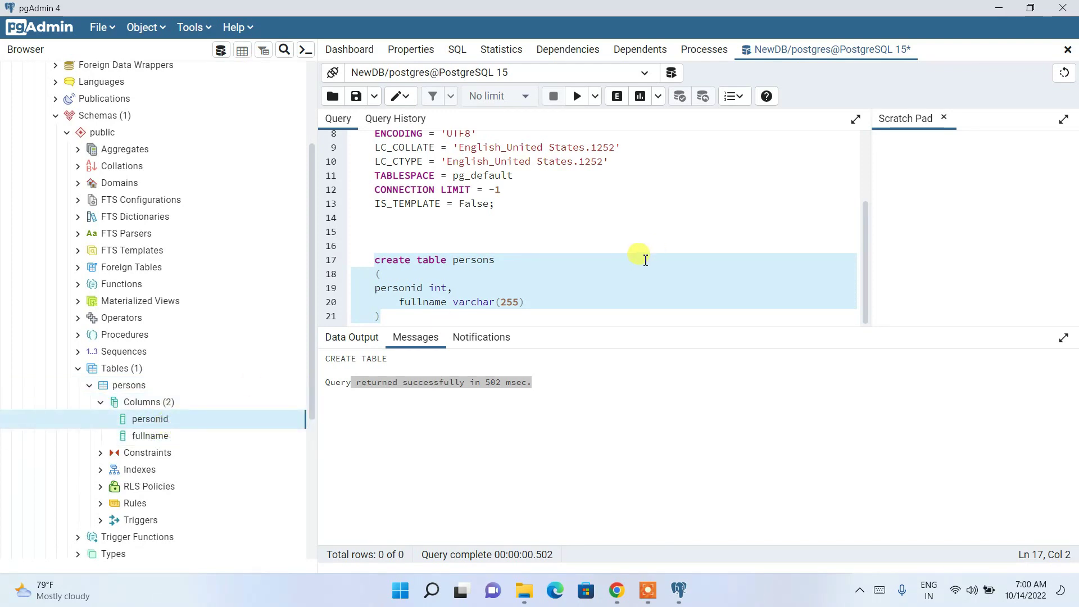
{"action": "left_click", "coordinate": [392, 317]}
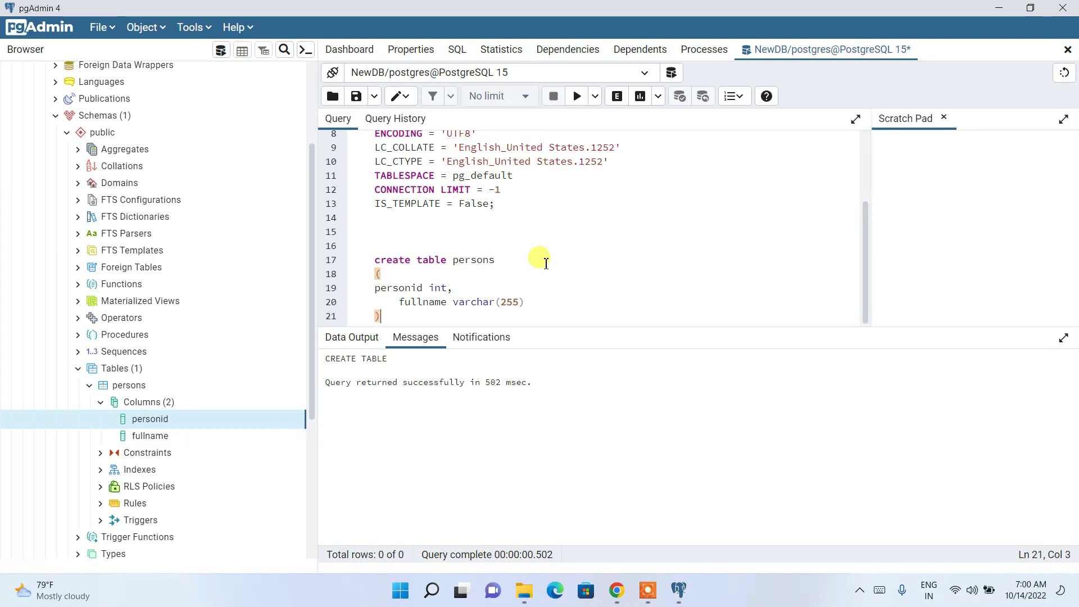
{"action": "key", "text": "Return"}
{"action": "key", "text": "Return"}
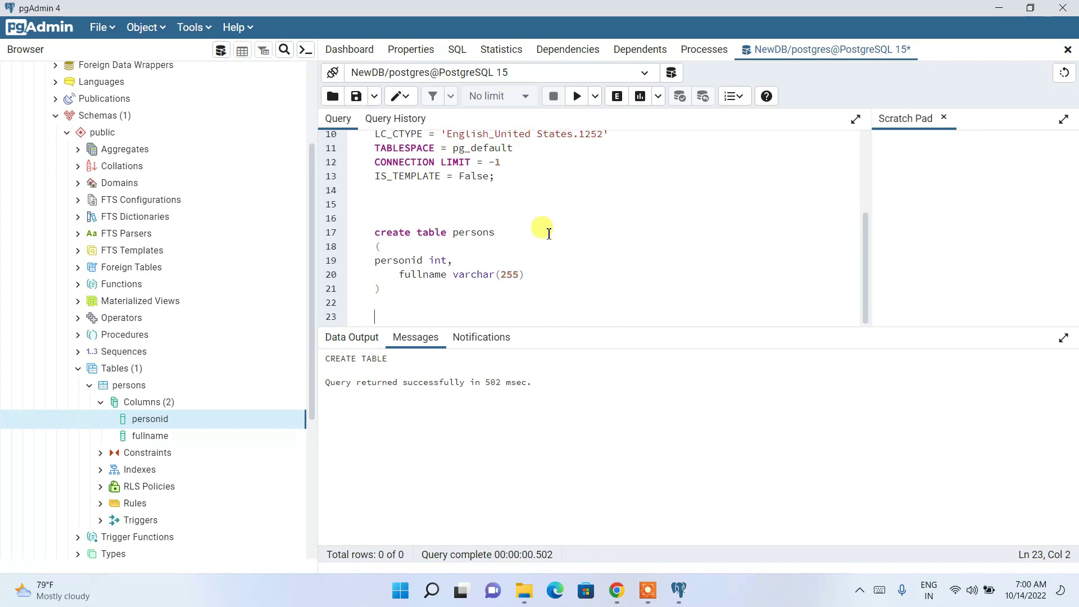